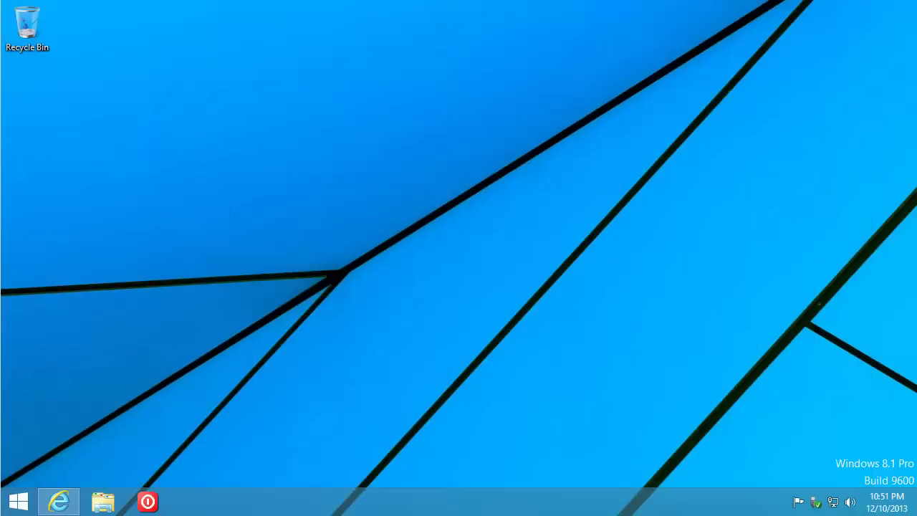
right_click(840, 505)
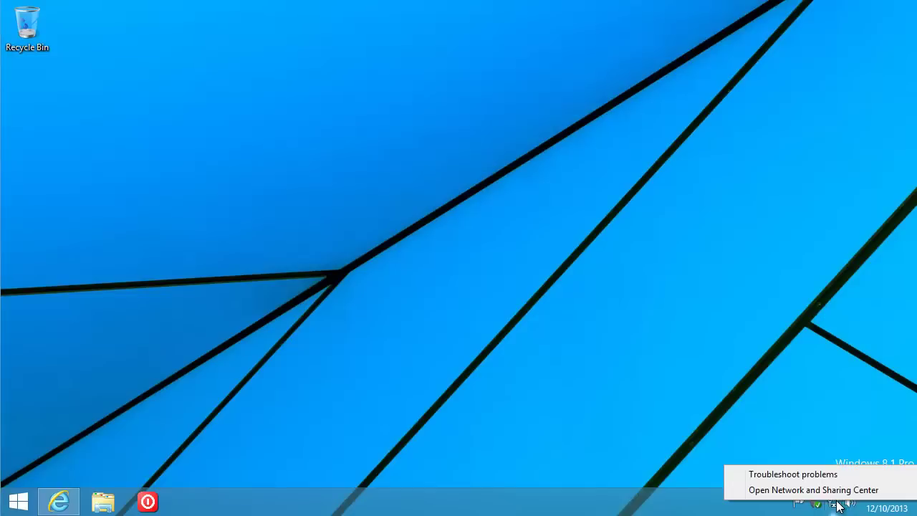
click(824, 490)
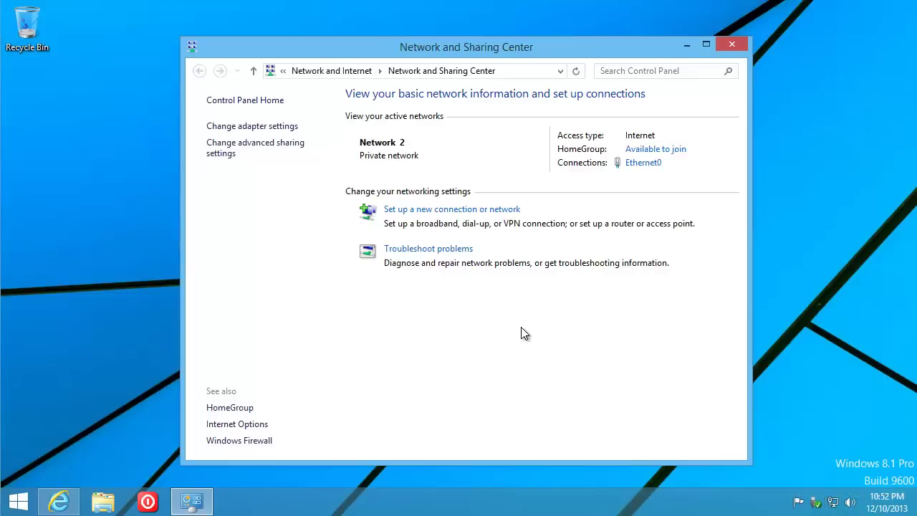
click(655, 164)
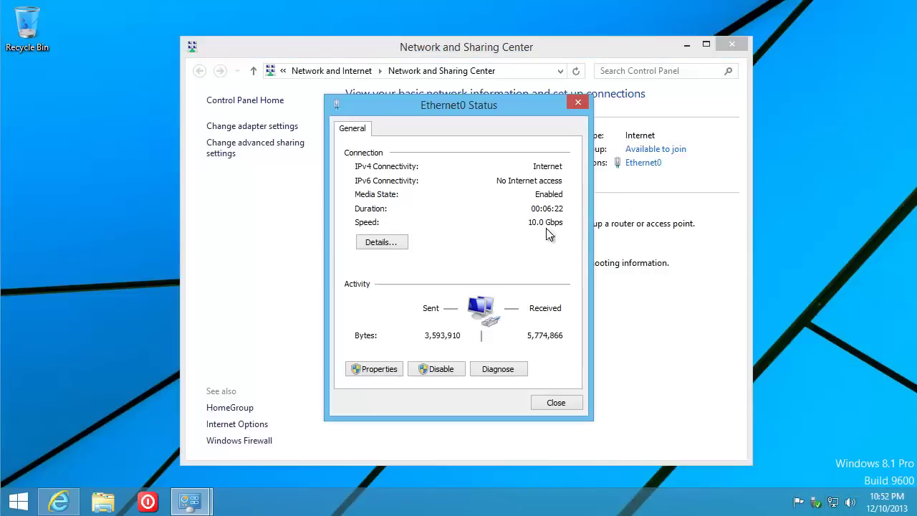
click(380, 369)
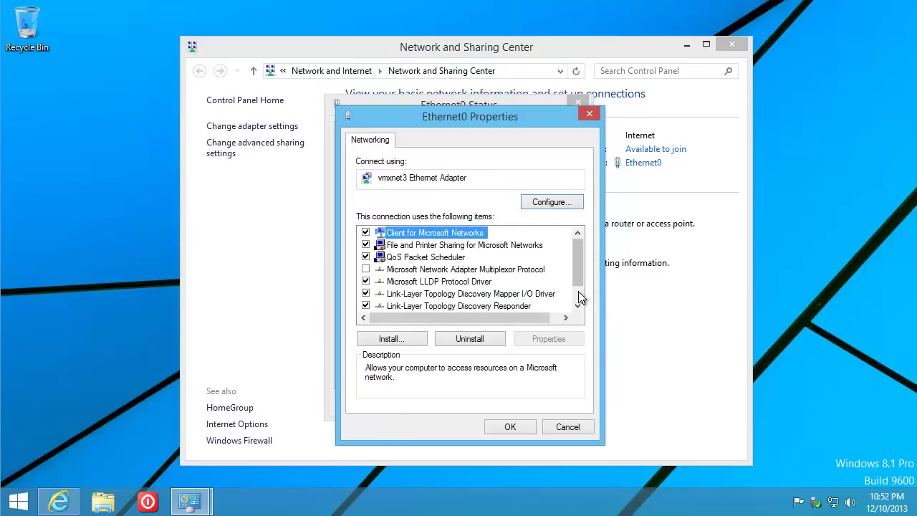
scroll(581, 295, down, 1)
double_click(470, 308)
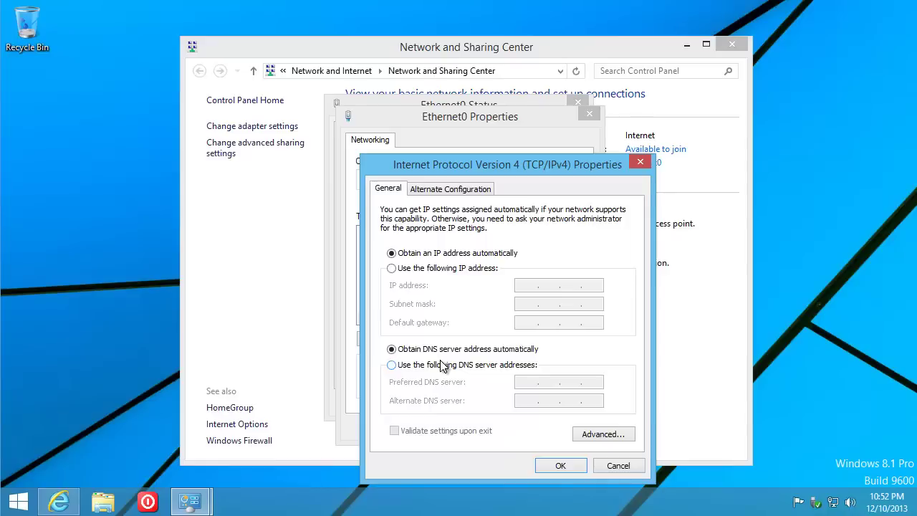
click(631, 465)
click(567, 426)
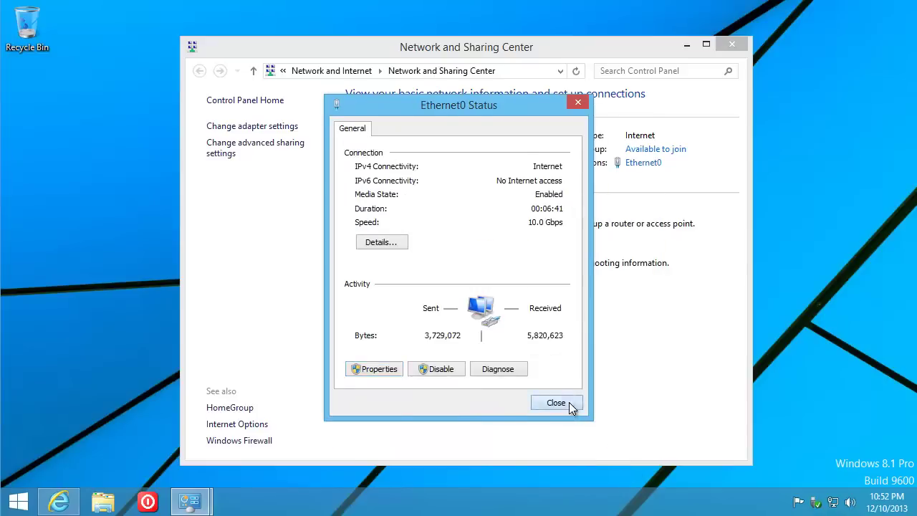
click(568, 403)
click(738, 45)
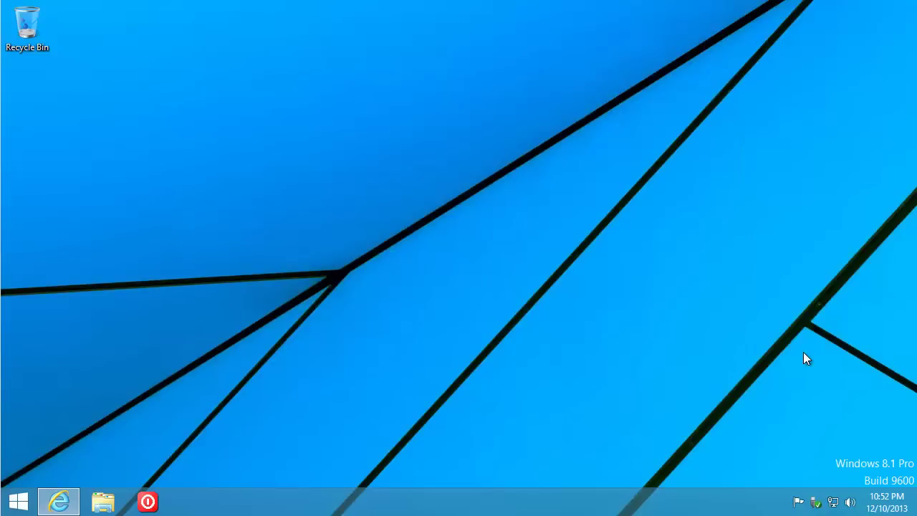
Step: Copy the SkipDomainJoin reg add command from the TechNet forum result in Internet Explorer
click(71, 501)
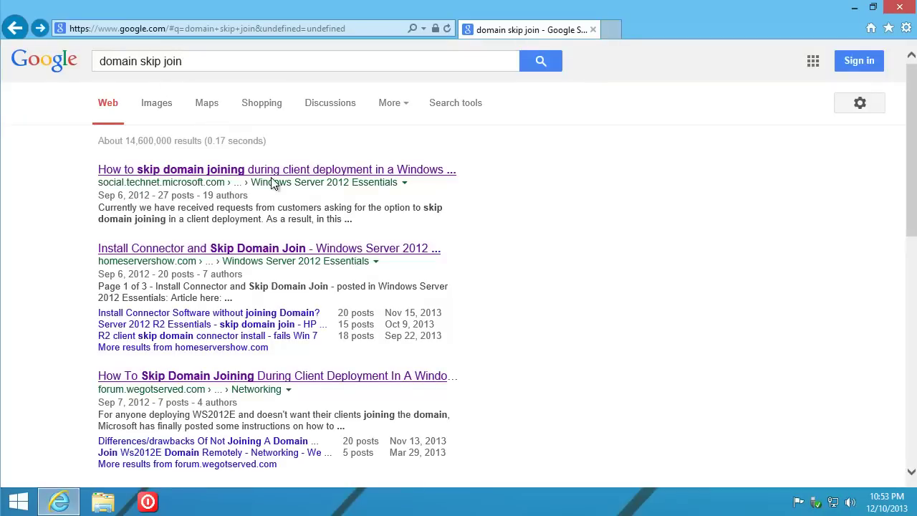
click(290, 171)
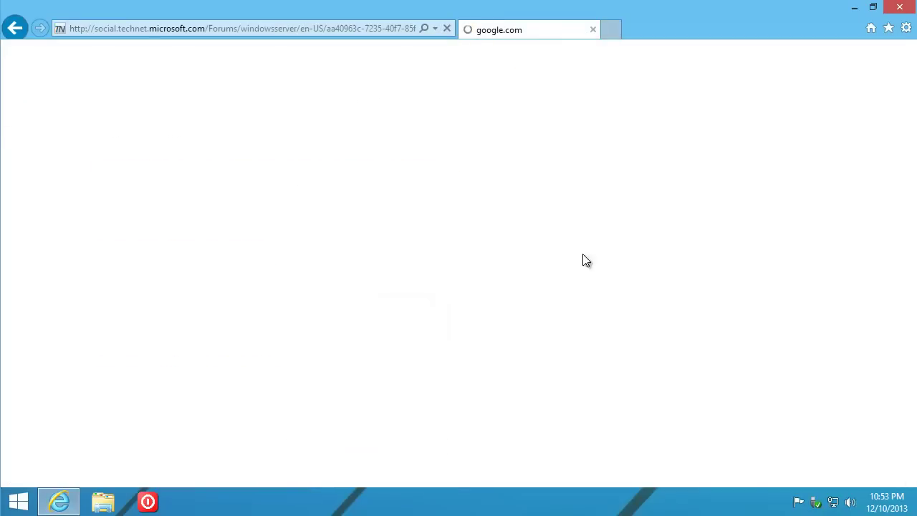
scroll(909, 77, down, 8)
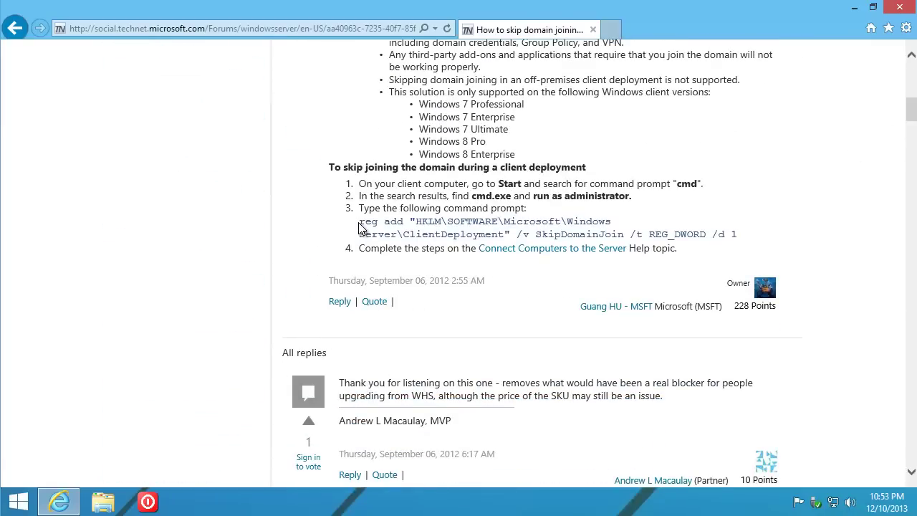
drag(363, 220, 739, 231)
right_click(728, 235)
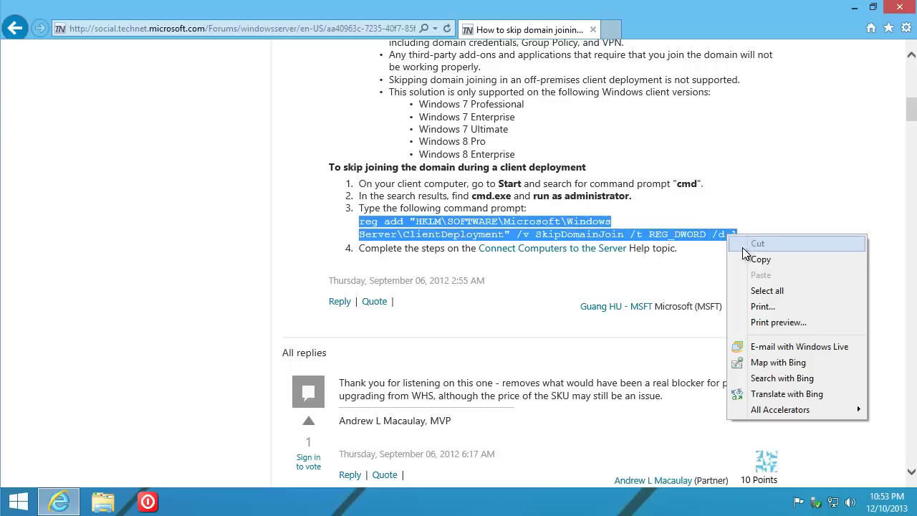
click(756, 263)
Step: Minimize the browser and open an administrator Command Prompt from the Win+X menu
click(853, 7)
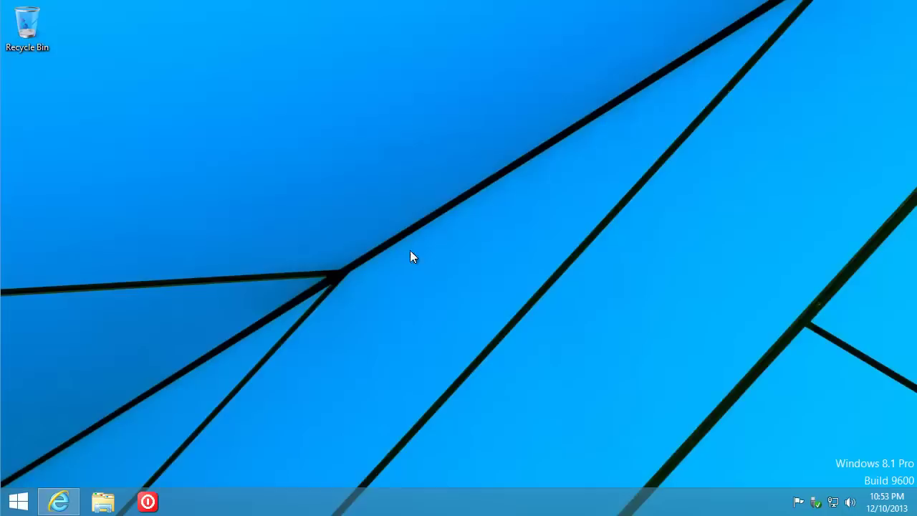
key(super+x)
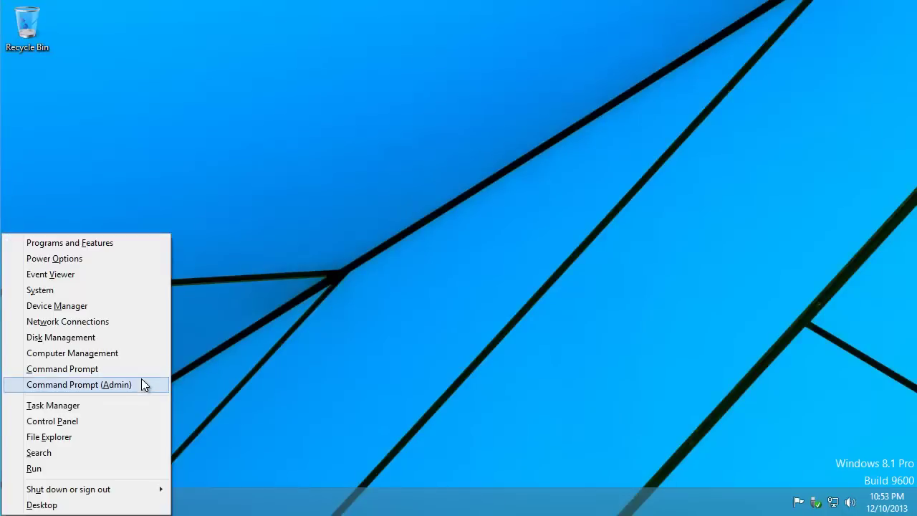
click(149, 383)
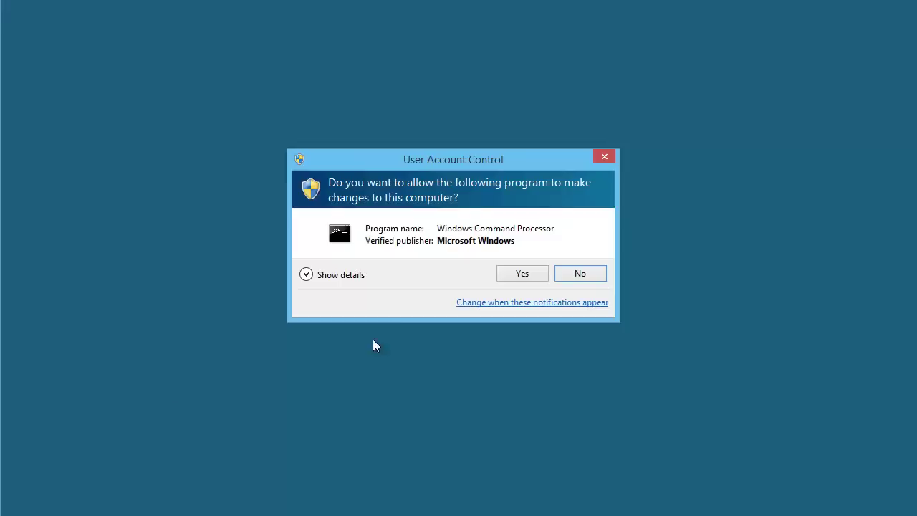
click(532, 273)
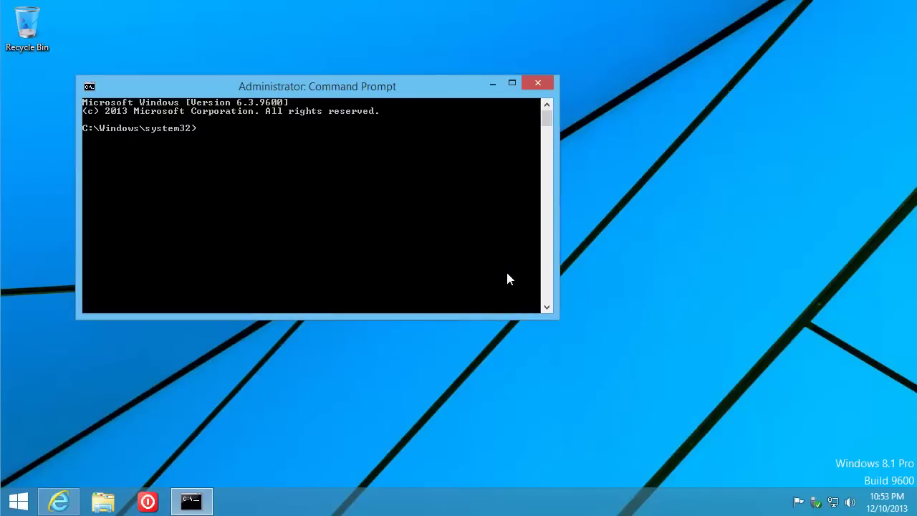
Step: Paste and run the SkipDomainJoin reg add command, then close the console
right_click(219, 169)
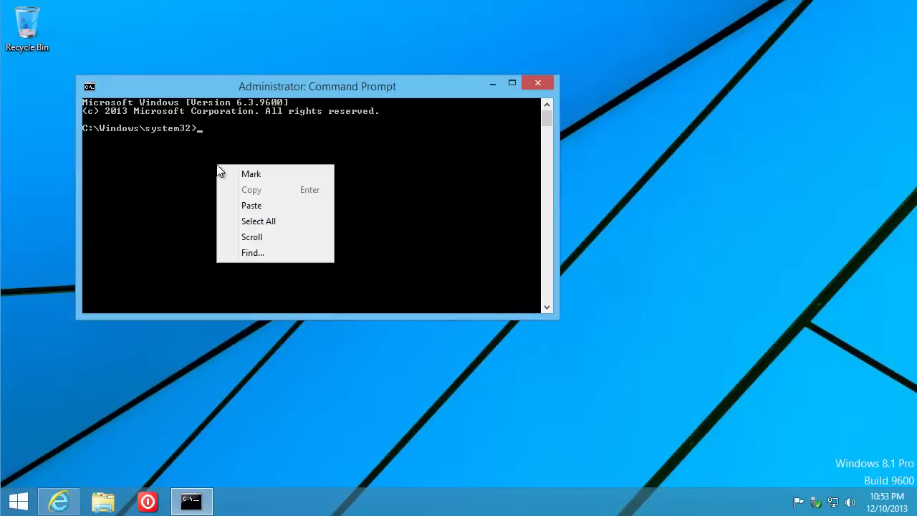
click(283, 204)
key(Return)
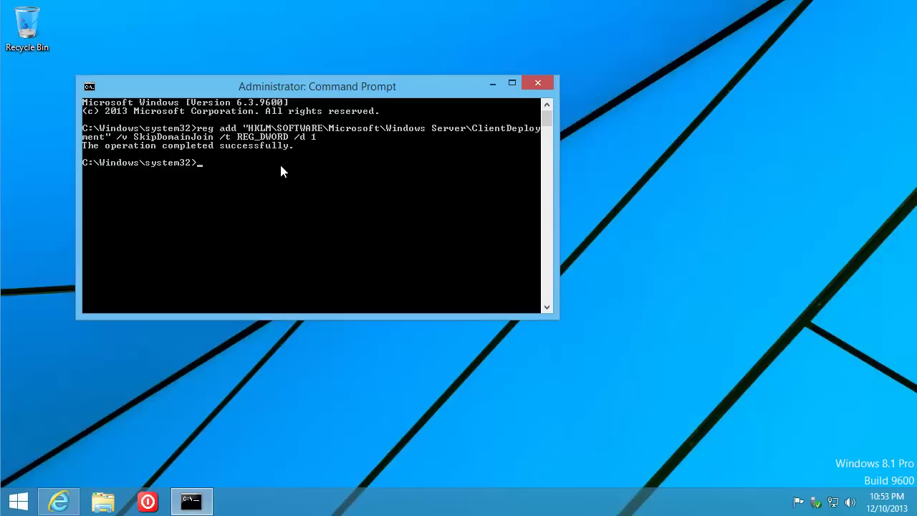
click(538, 85)
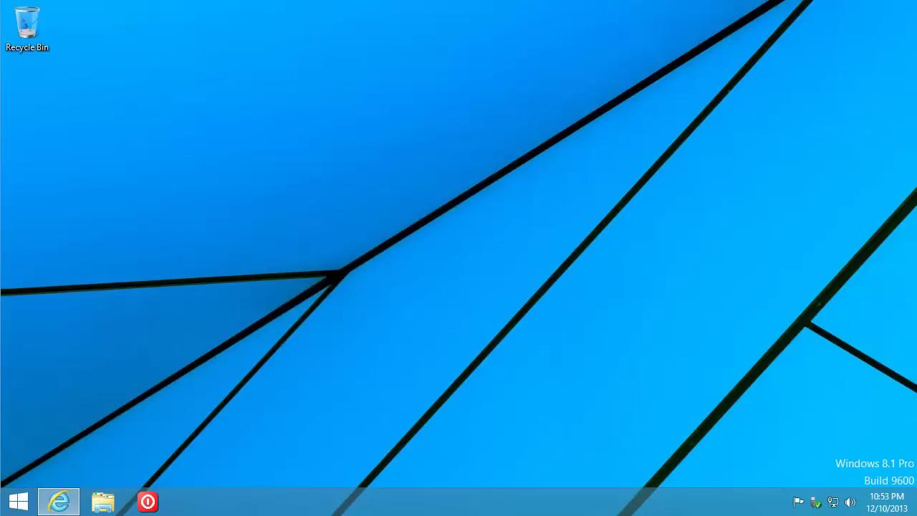
click(58, 502)
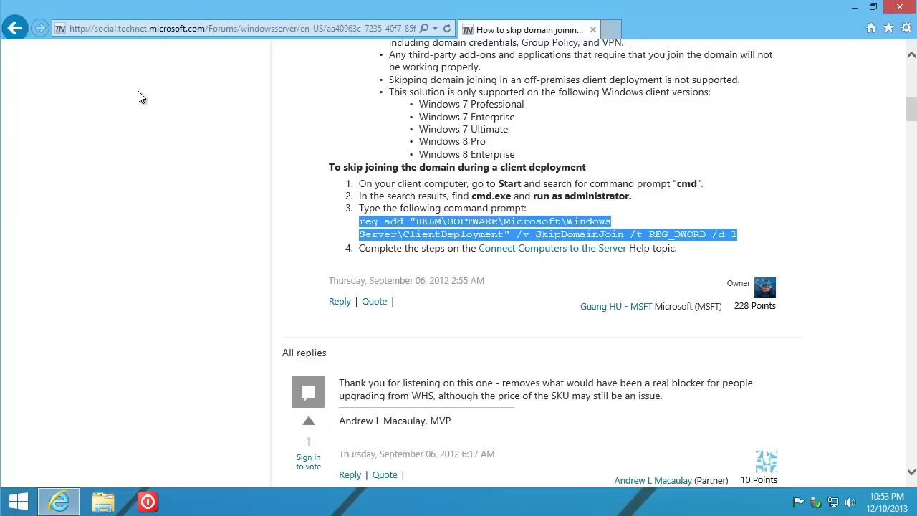
click(147, 30)
text(htt)
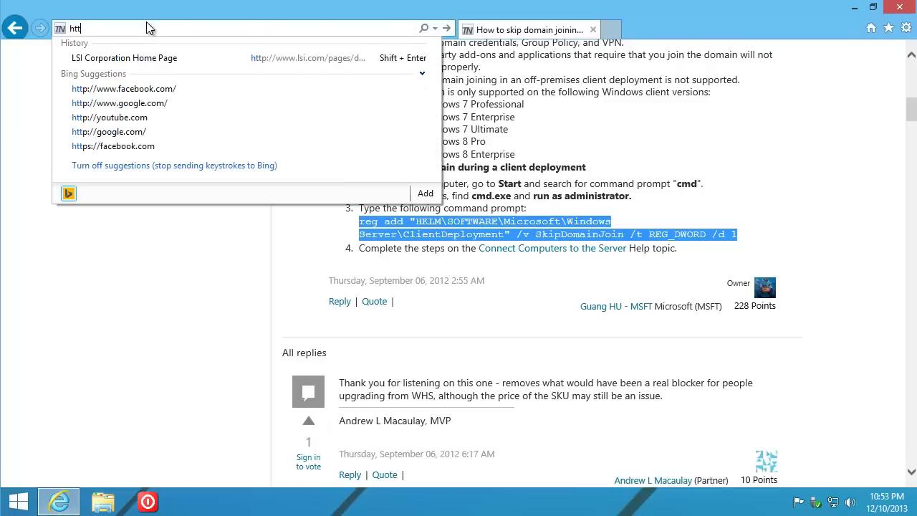
text(ps://)
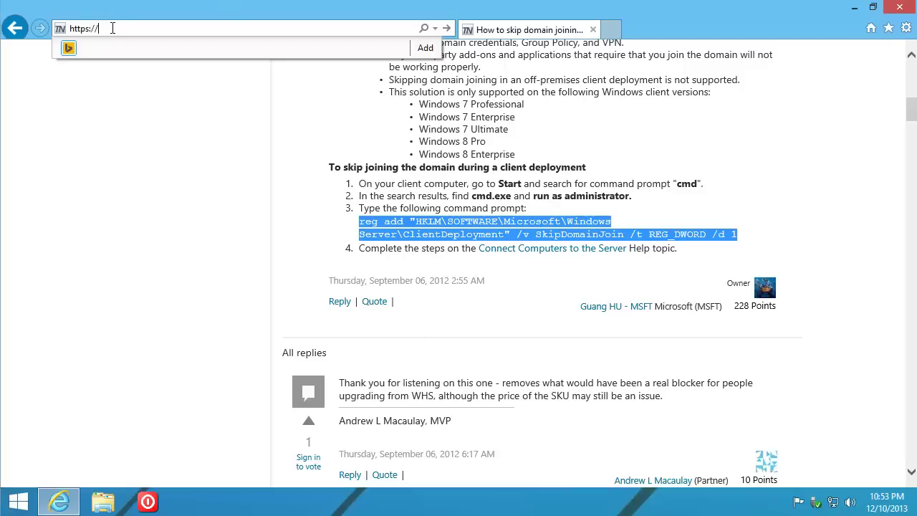
text(testcoserver/connect)
key(Return)
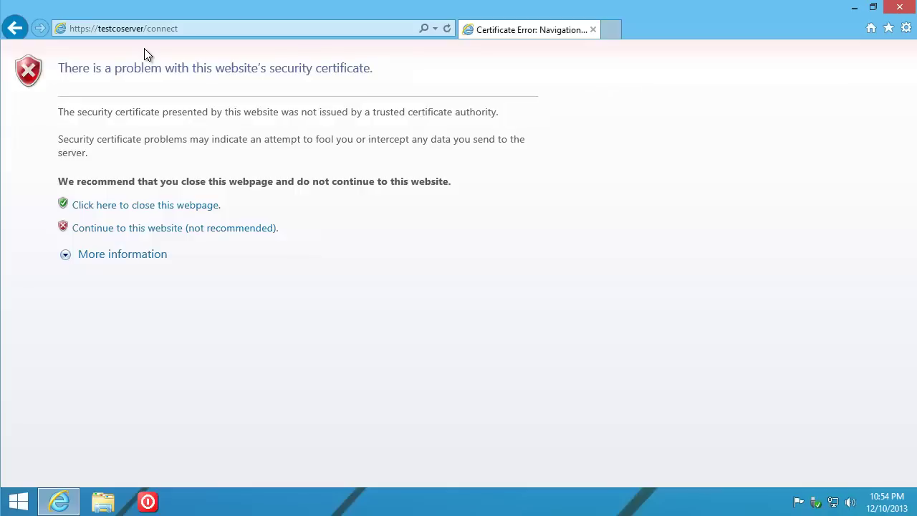
Step: Continue past the certificate warning, then download and run the Connector software for Windows
click(266, 235)
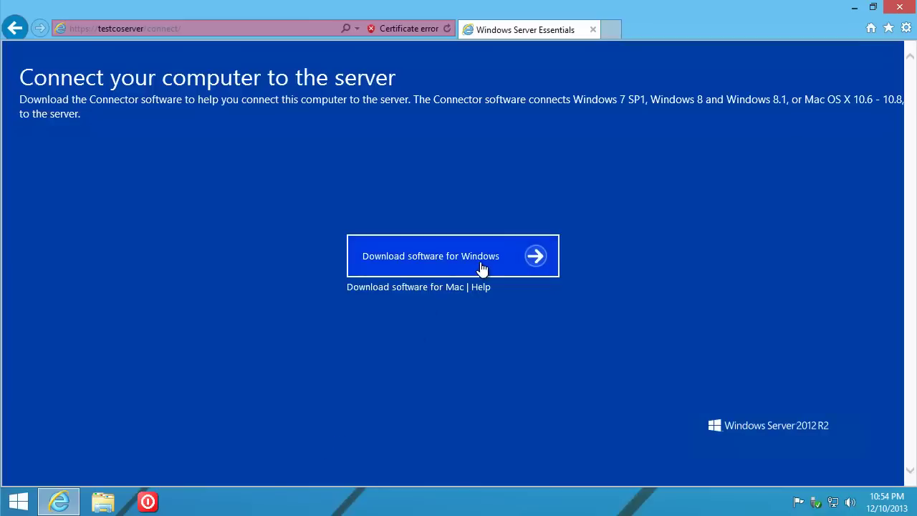
click(488, 262)
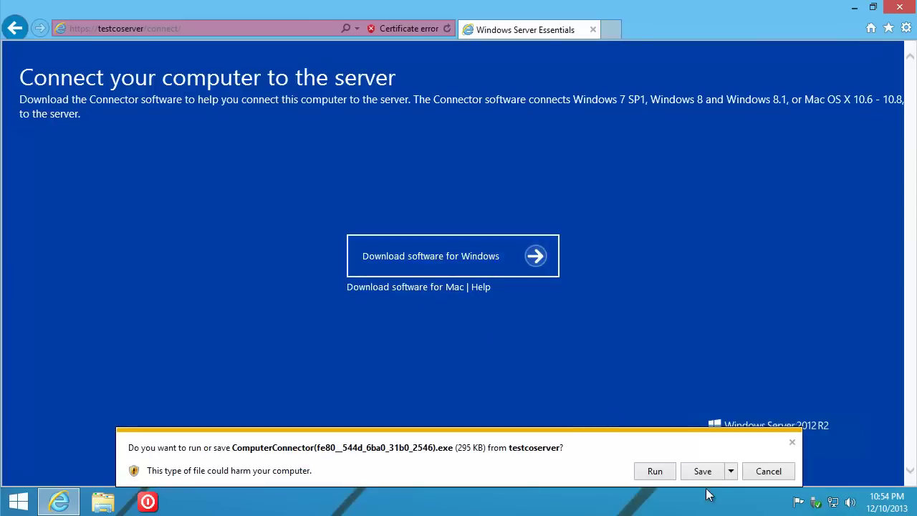
click(665, 472)
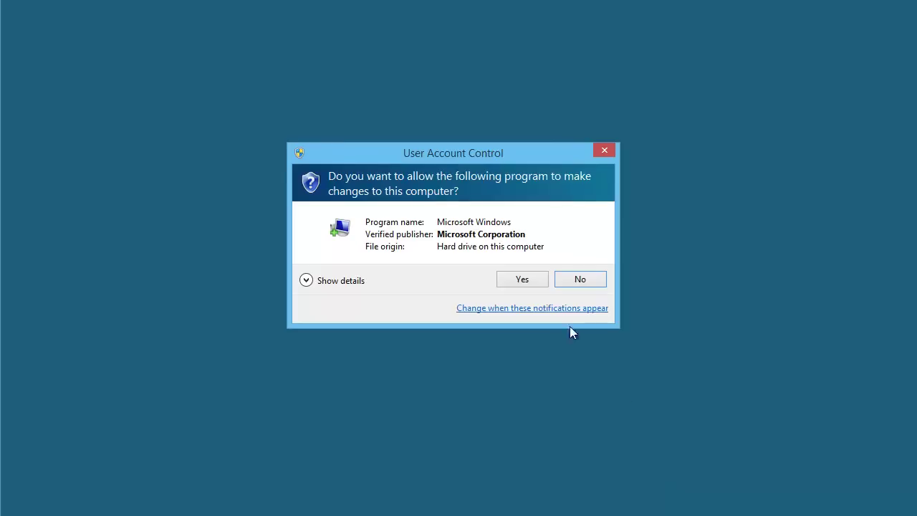
click(538, 282)
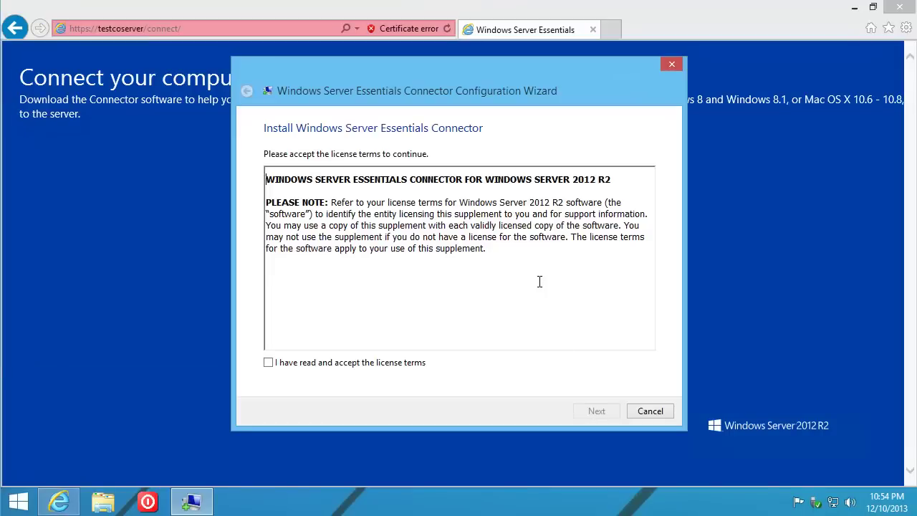
Step: Accept the Connector license terms and start the installation
click(268, 363)
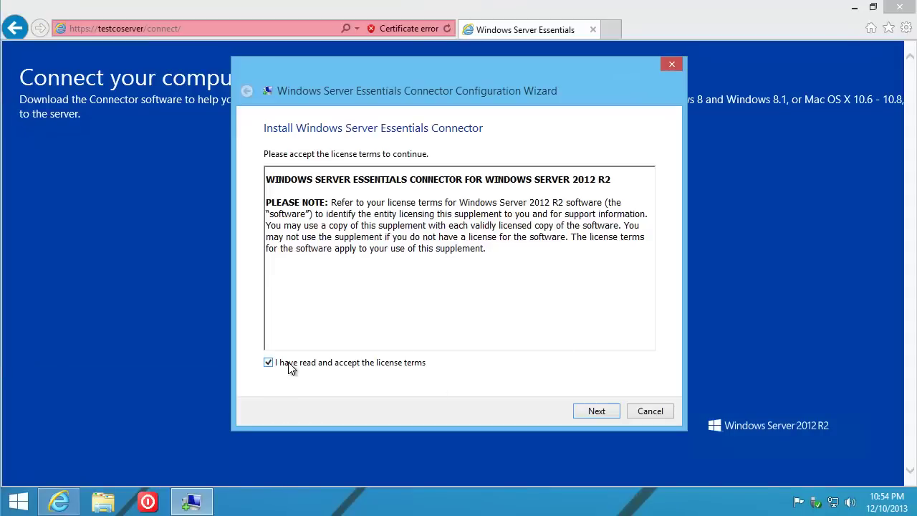
click(610, 412)
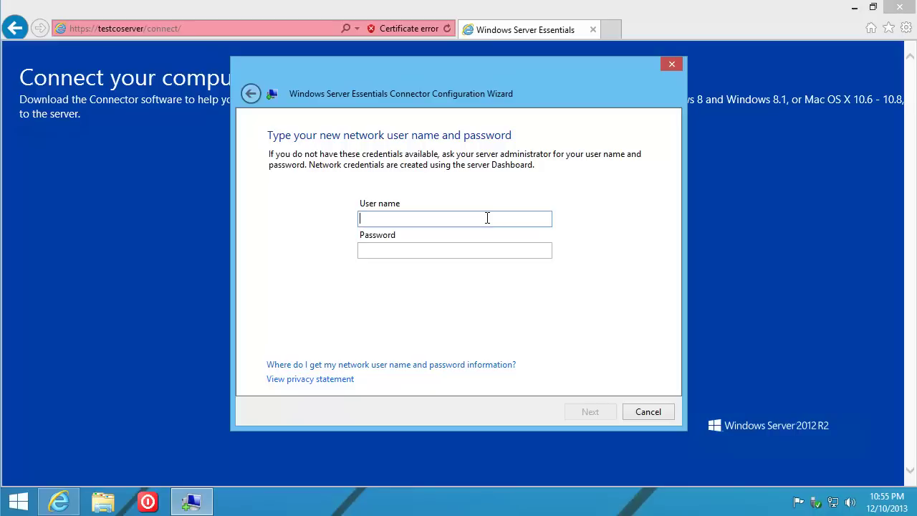
Step: Move the wizard aside, minimize Internet Explorer, and launch regedit from the Run prompt
drag(249, 65, 455, 69)
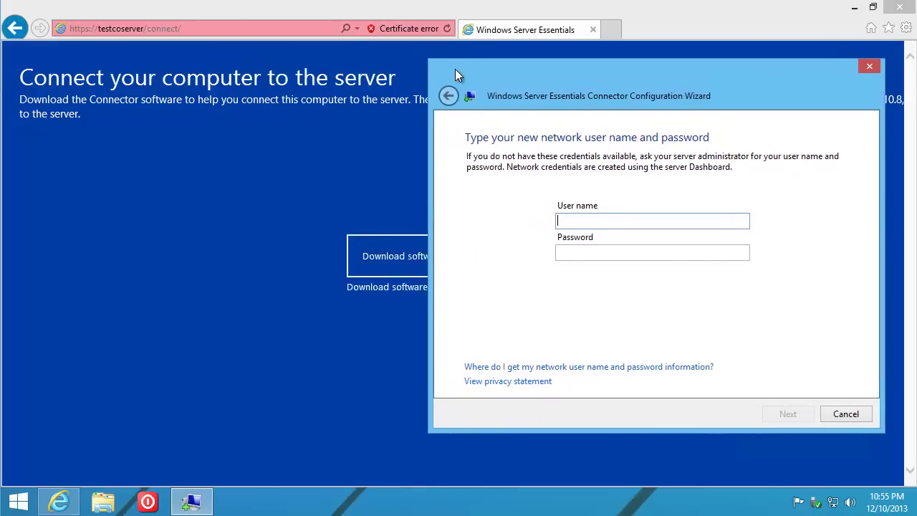
click(854, 8)
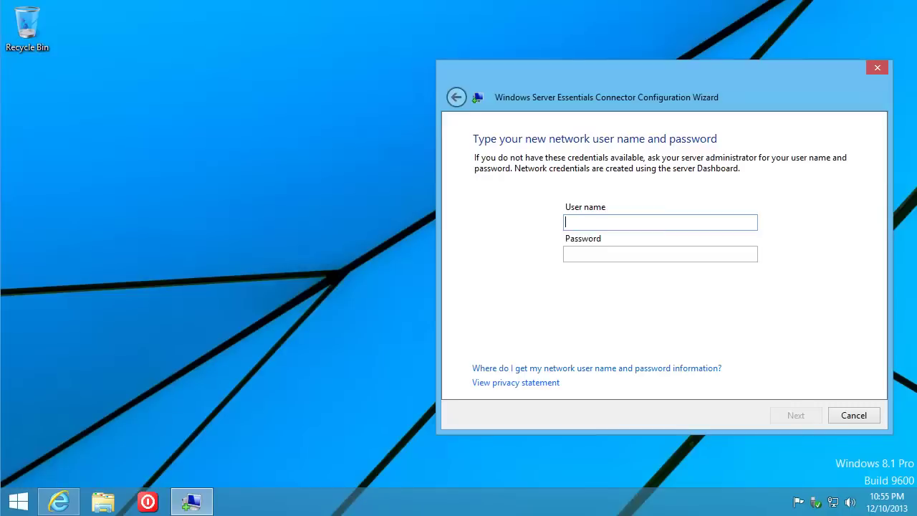
key(super+r)
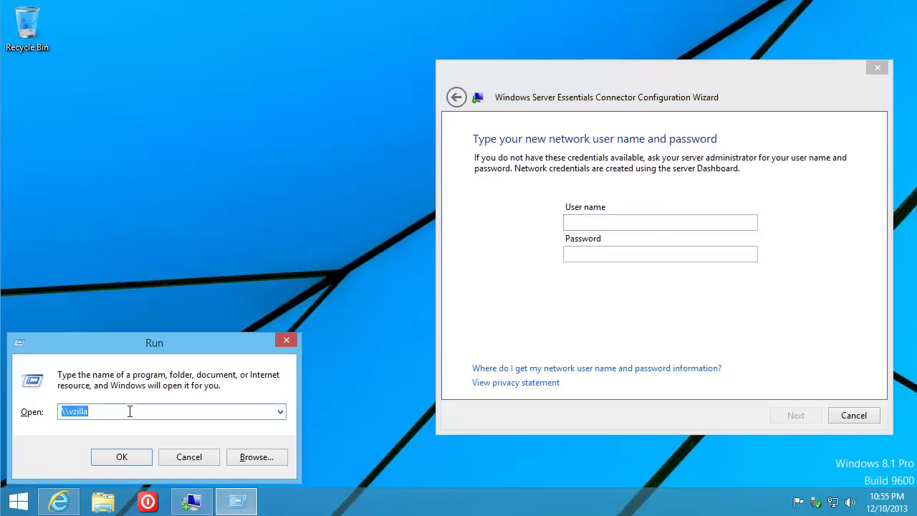
text(reg)
text(edit)
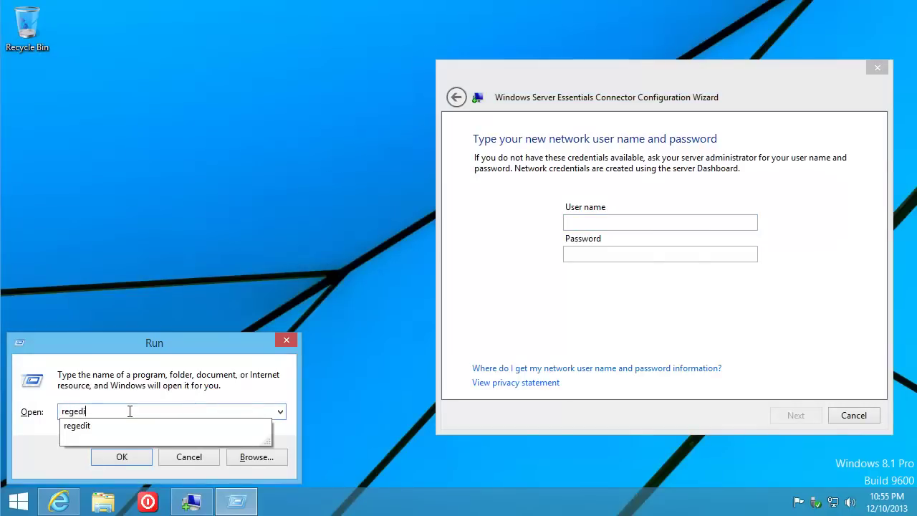
key(Return)
Step: Approve Registry Editor's elevation and expand HKEY_LOCAL_MACHINE > SOFTWARE > Microsoft
click(522, 273)
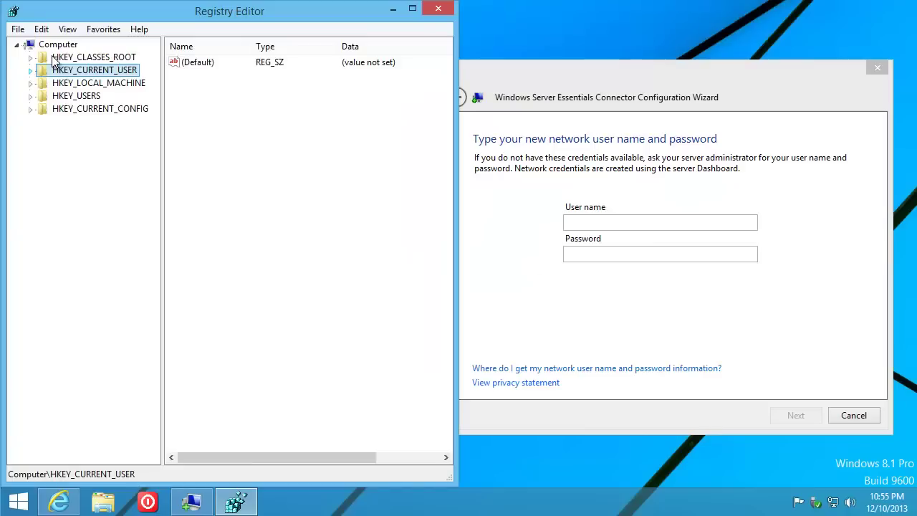
click(57, 45)
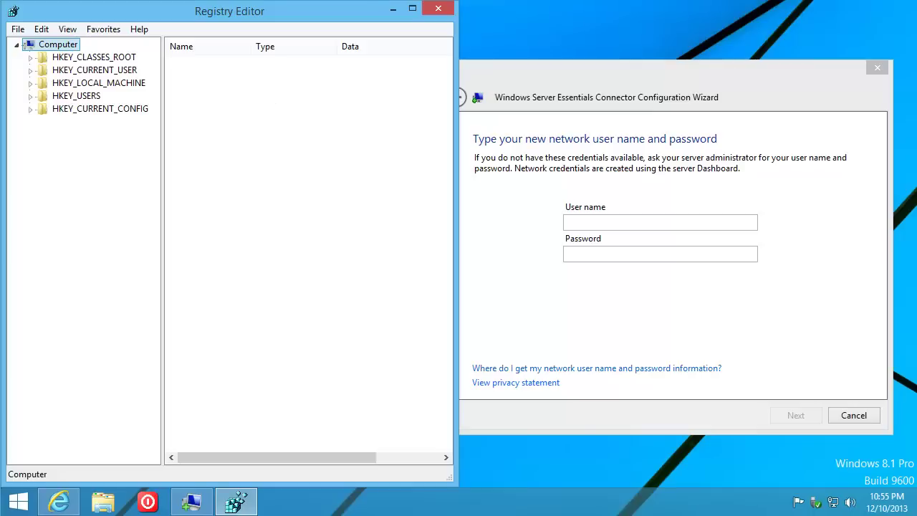
click(31, 83)
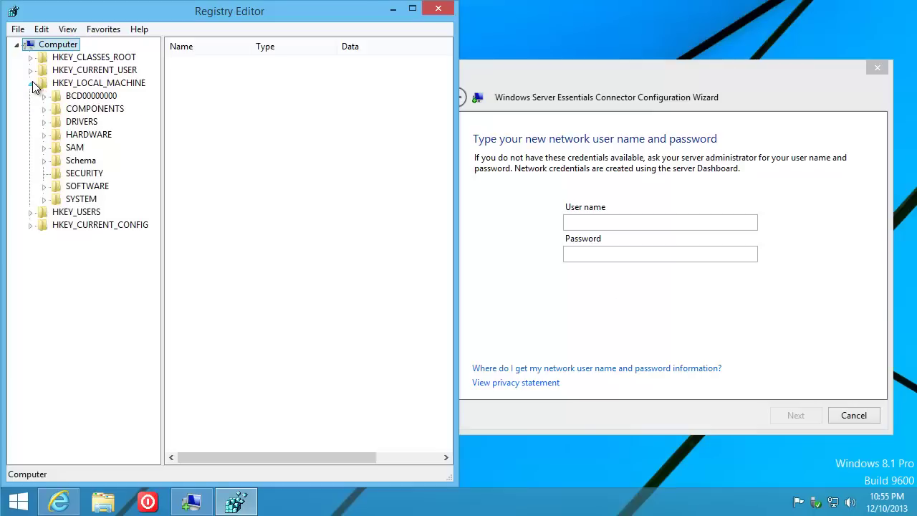
click(43, 186)
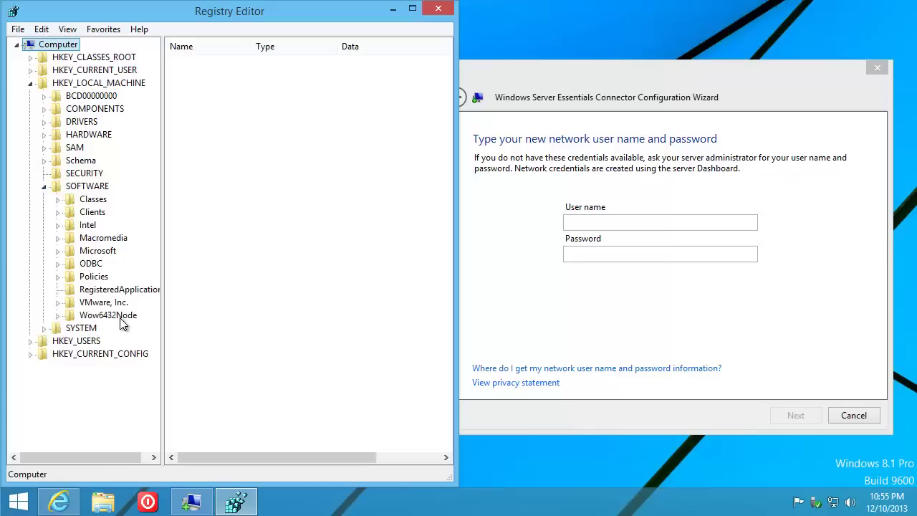
click(58, 251)
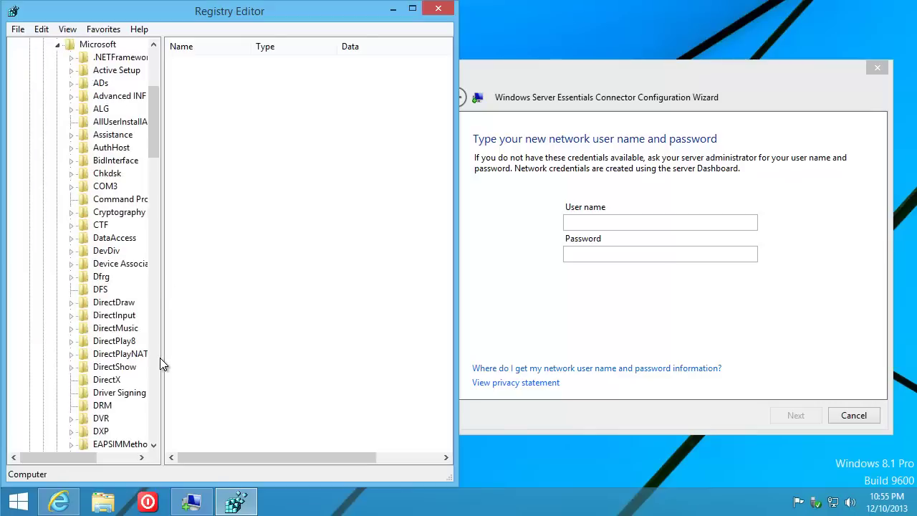
click(156, 359)
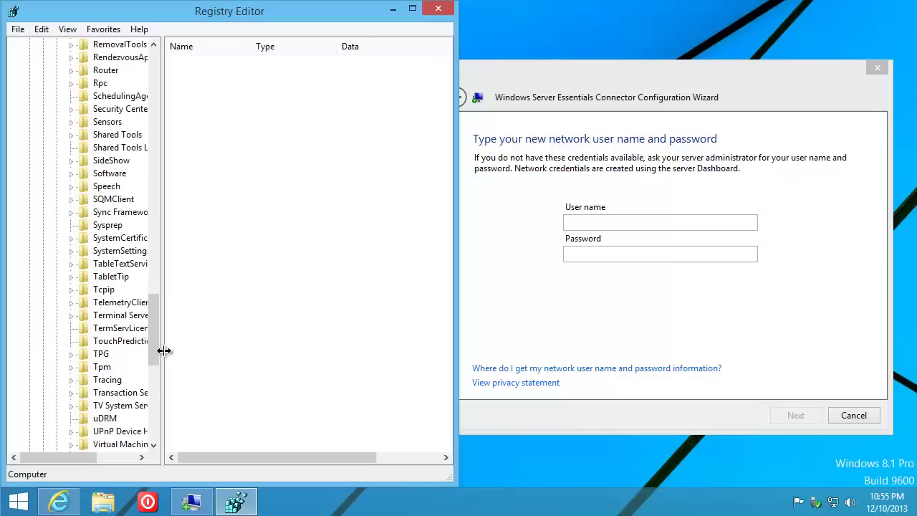
drag(162, 350, 204, 351)
click(199, 396)
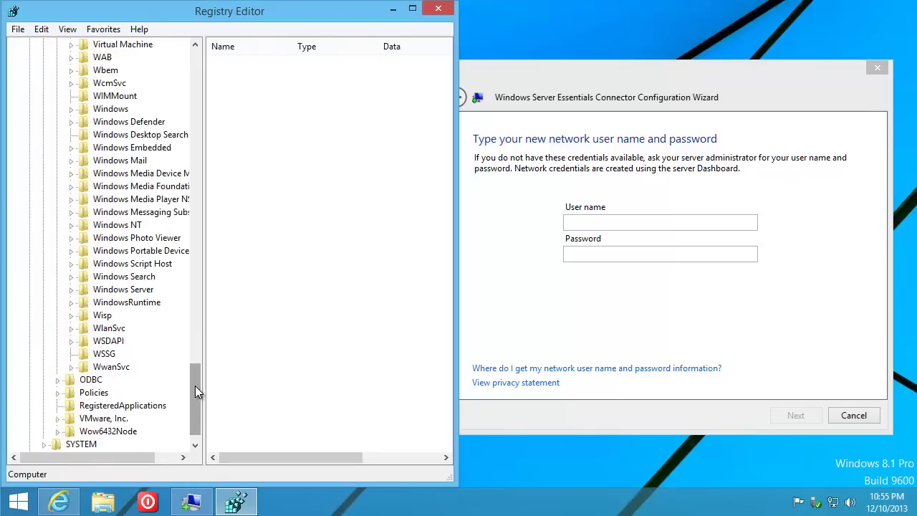
Step: Open Windows Server > Networking > ServerDiscovery and widen the Registry Editor window
click(71, 289)
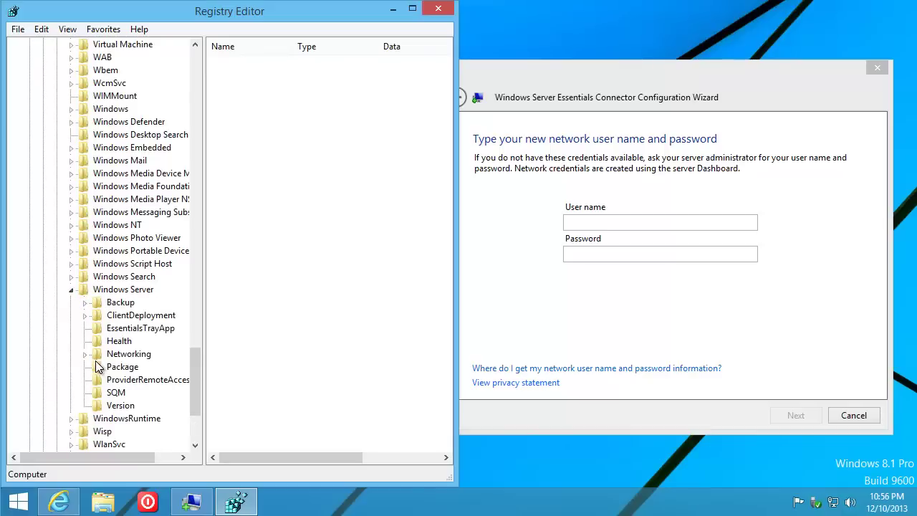
click(85, 354)
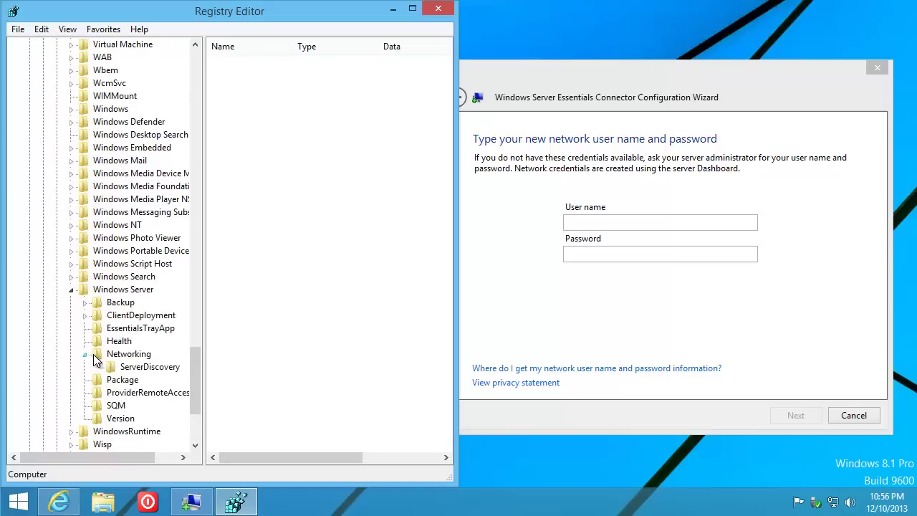
click(127, 369)
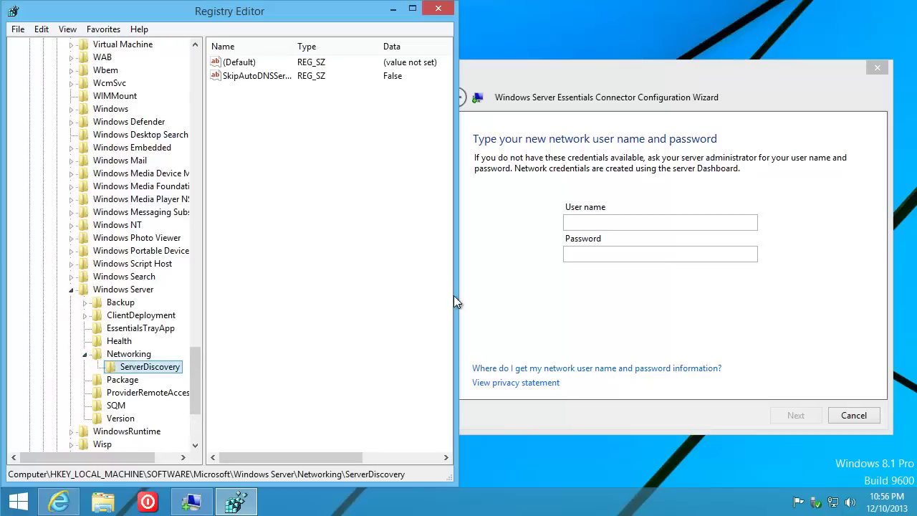
drag(454, 179, 555, 185)
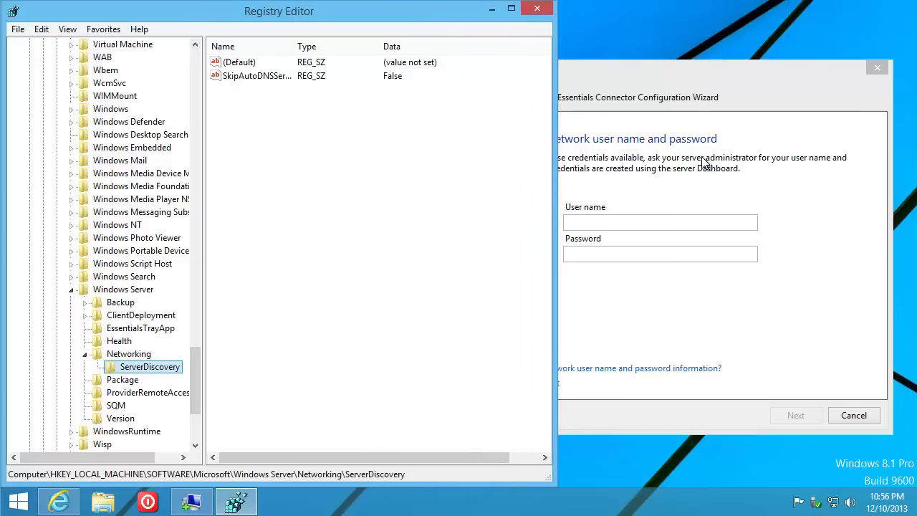
Step: Check Ethernet0's IPv4 settings in Network and Sharing Center, then close everything unchanged
right_click(833, 502)
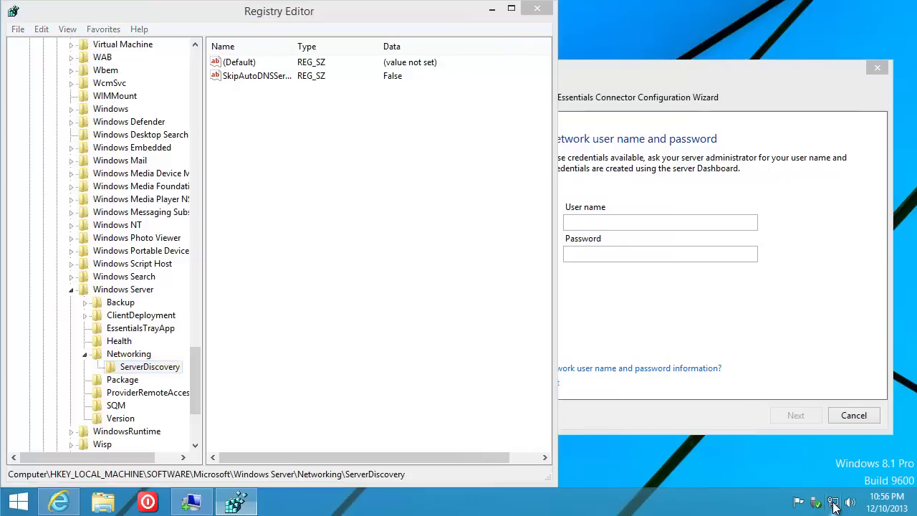
click(834, 493)
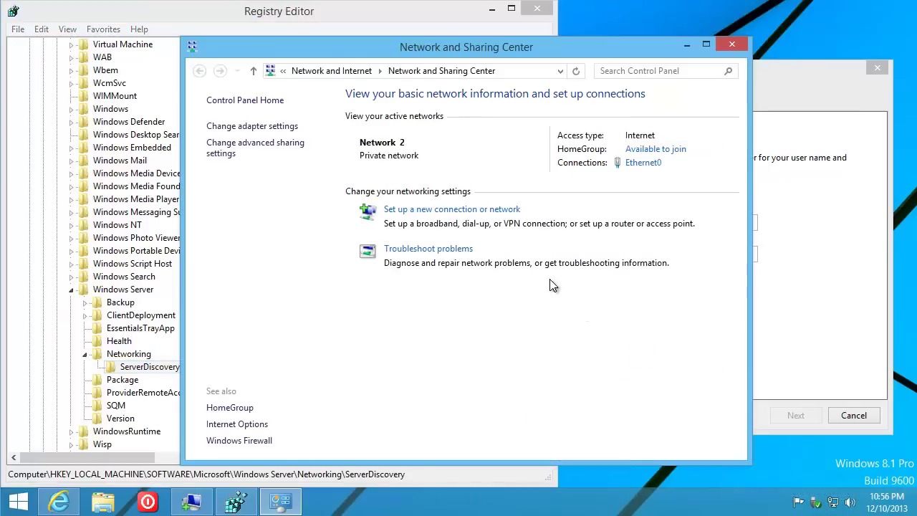
click(643, 163)
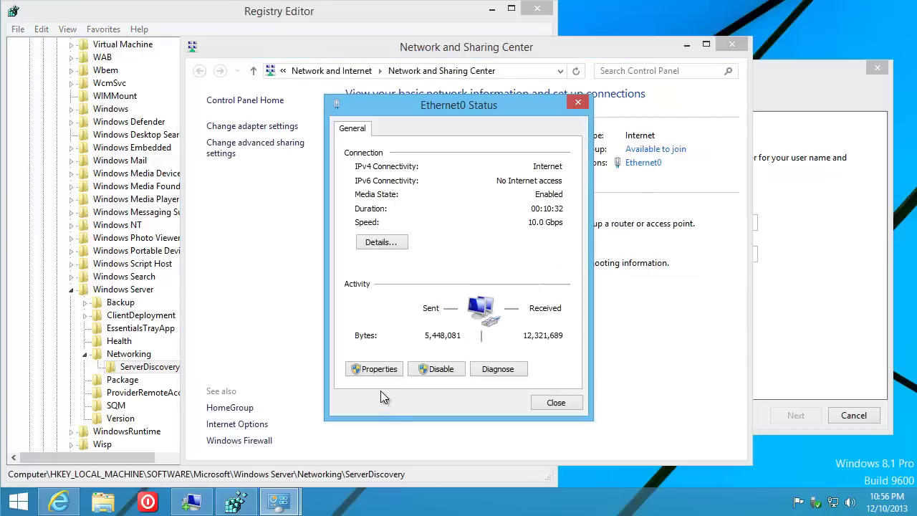
click(394, 369)
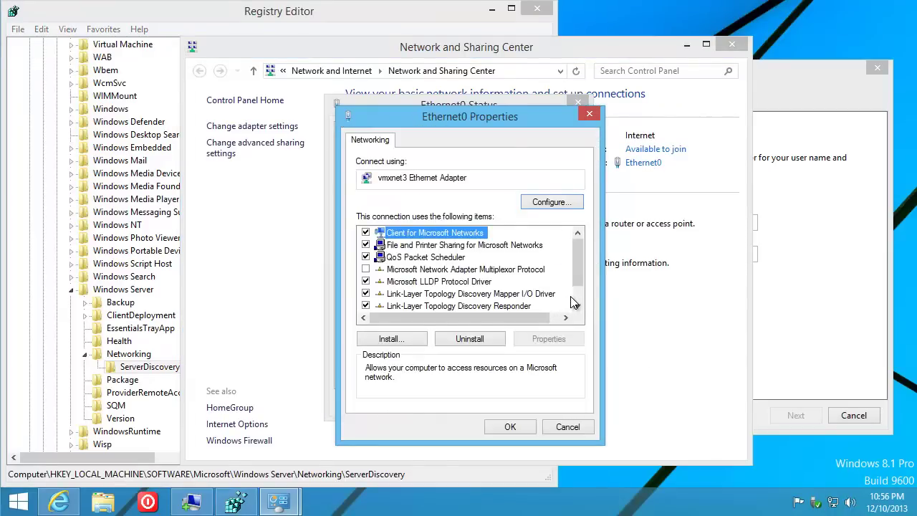
scroll(493, 320, down, 1)
double_click(484, 305)
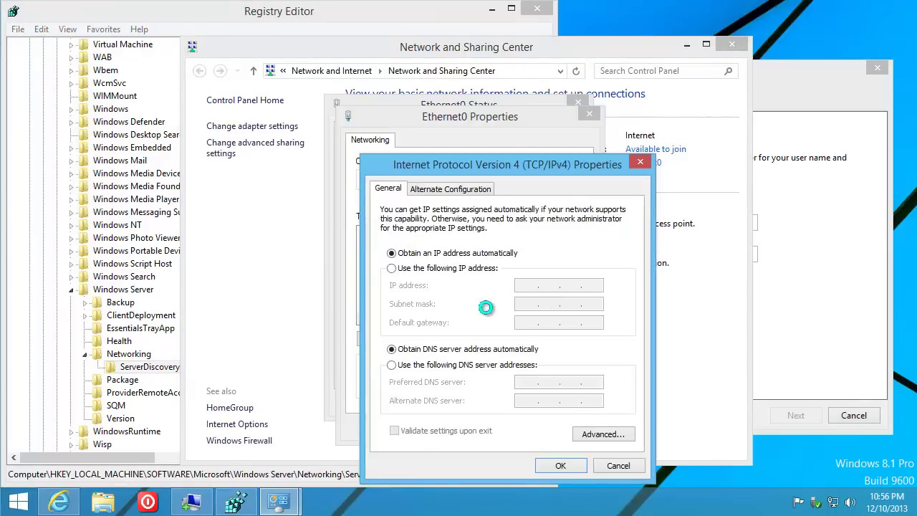
key(Escape)
key(Escape)
key(Escape)
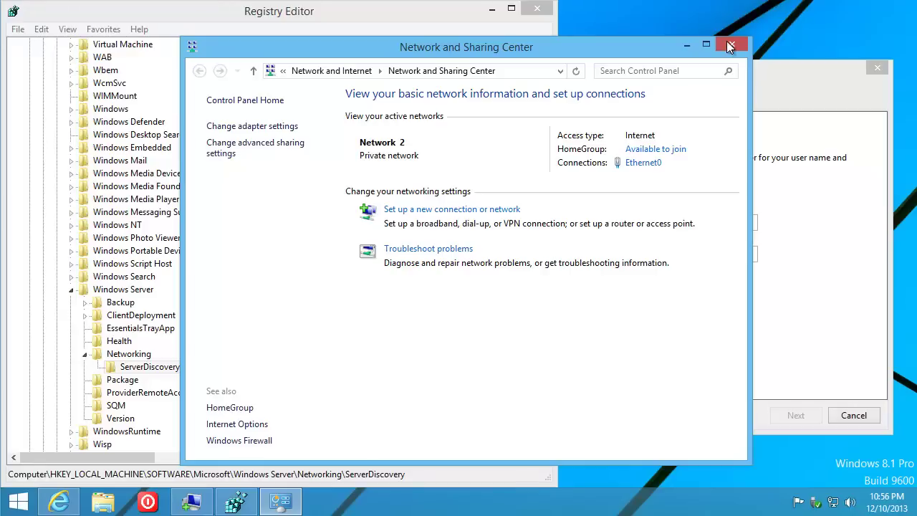
click(730, 43)
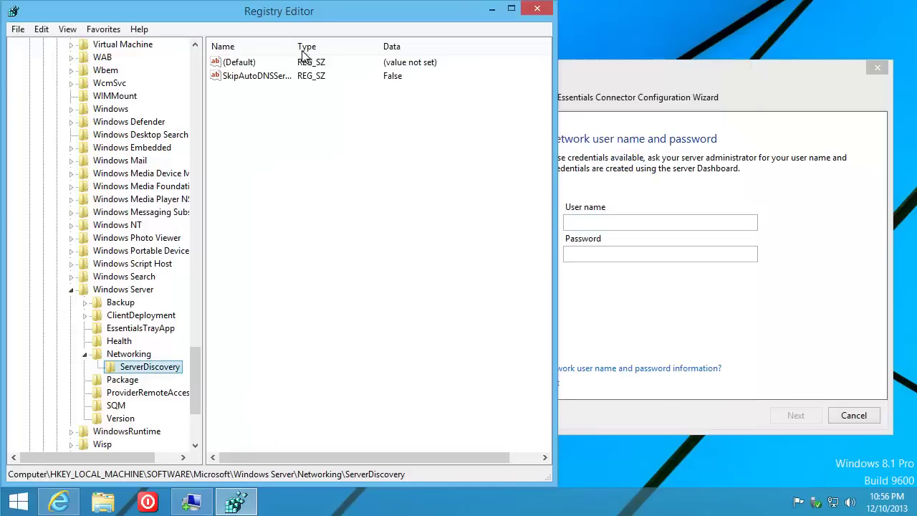
Step: Widen the Name column and change SkipAutoDNSServerDetection from False to True
drag(296, 43, 349, 41)
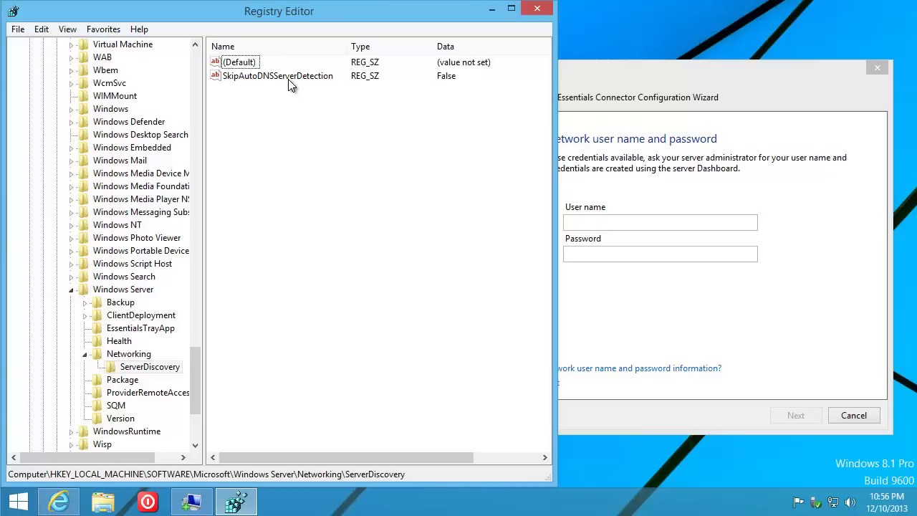
double_click(335, 78)
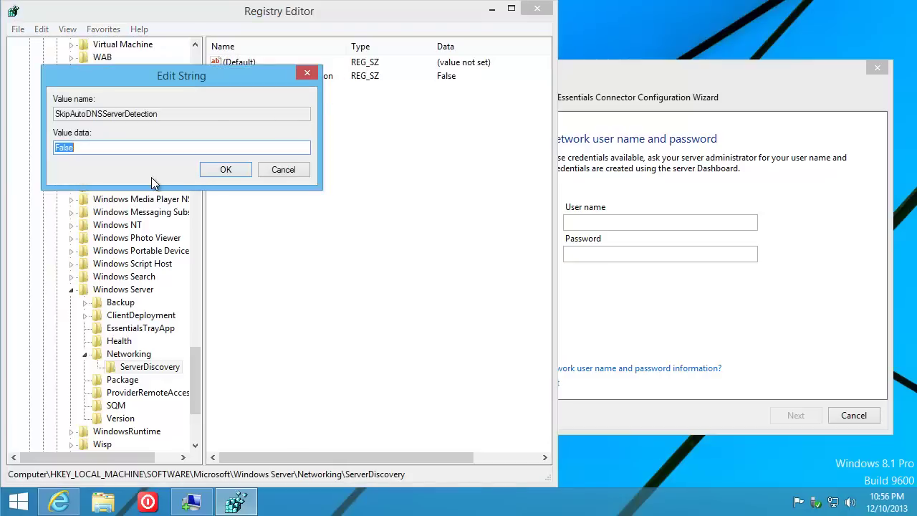
text(True)
key(Return)
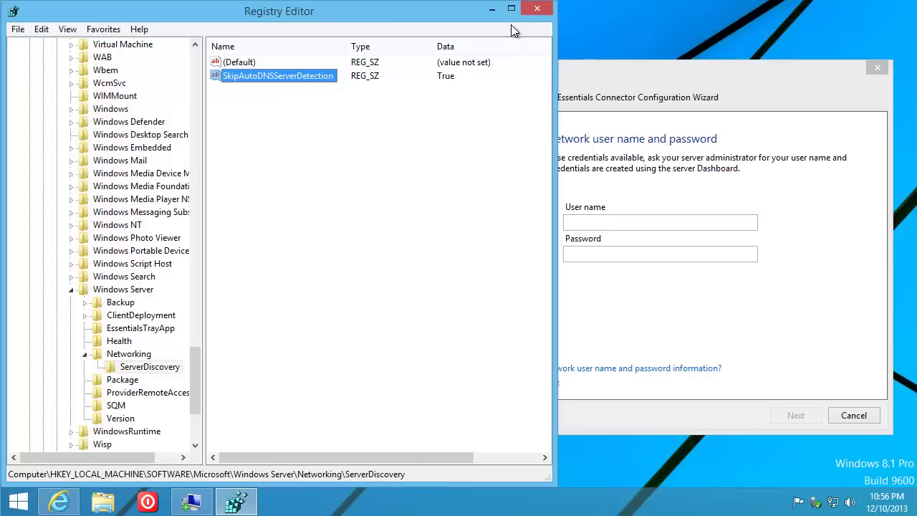
Step: Close Registry Editor and submit the network user name and password in the wizard
click(536, 10)
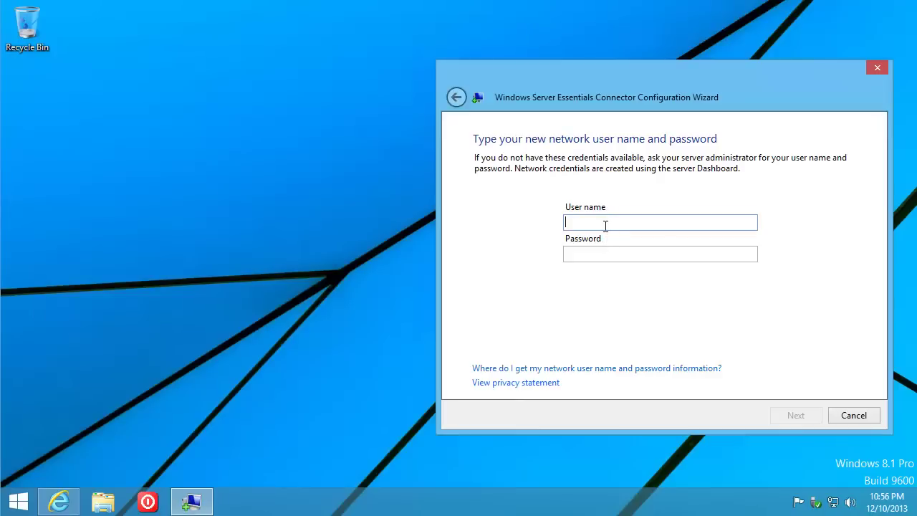
key(Tab)
text(*********)
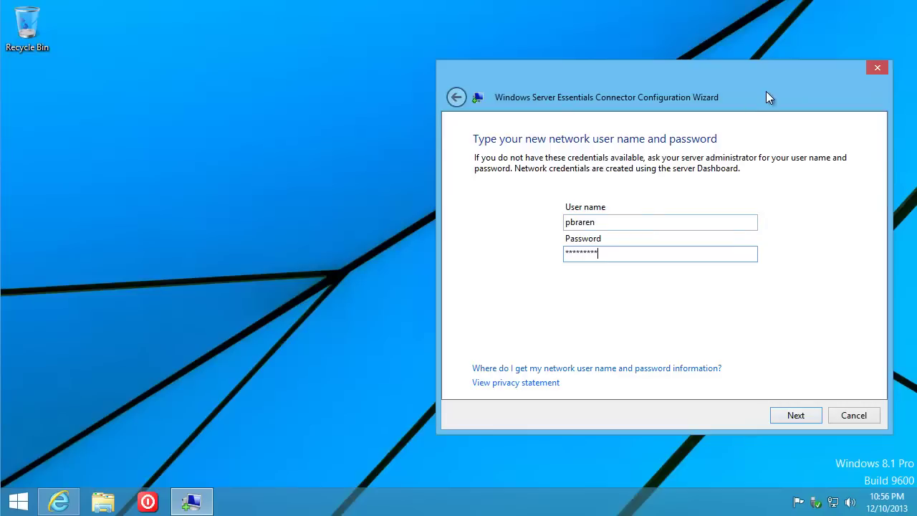
drag(764, 70, 602, 60)
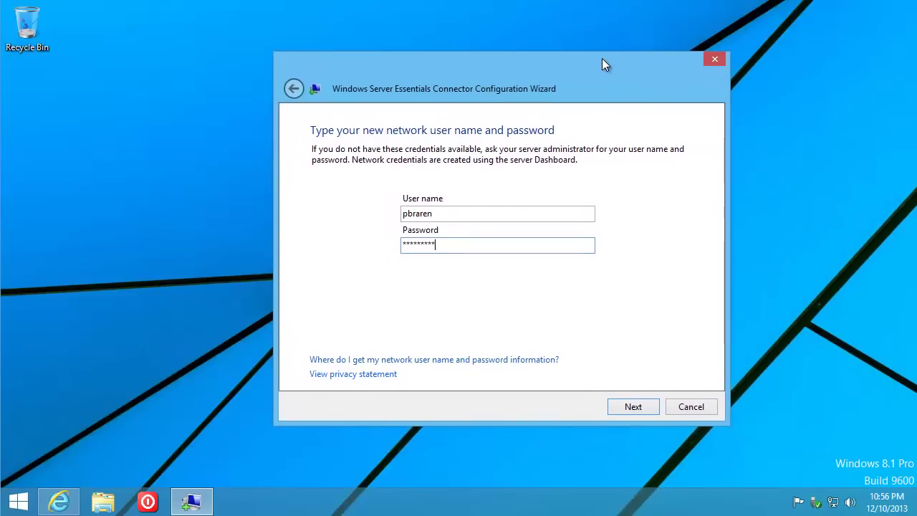
click(648, 405)
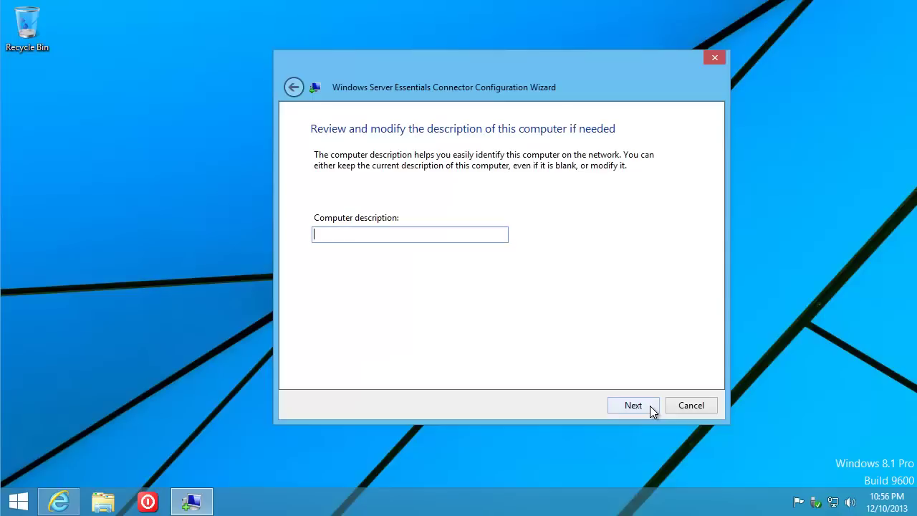
Step: Set the computer description to 'laptop', enable wake-up for backups, and start configuration
text(laptop)
click(650, 405)
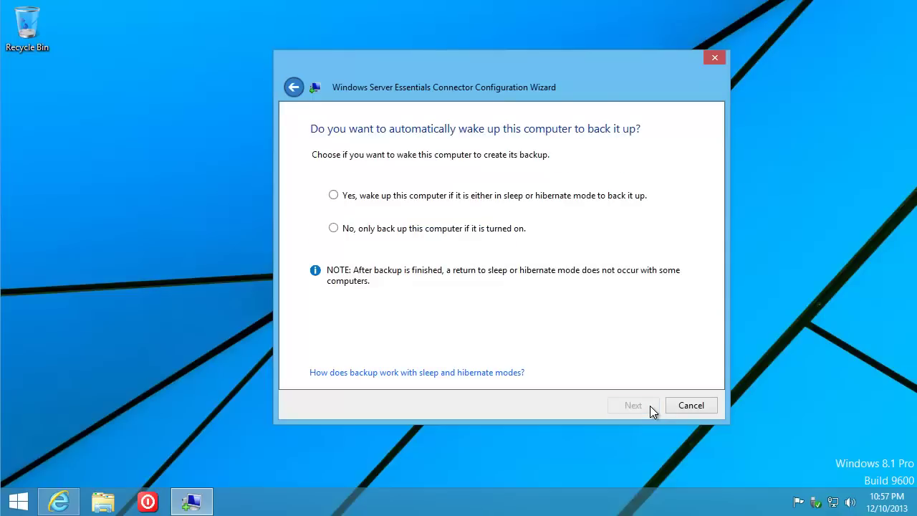
click(334, 195)
click(633, 405)
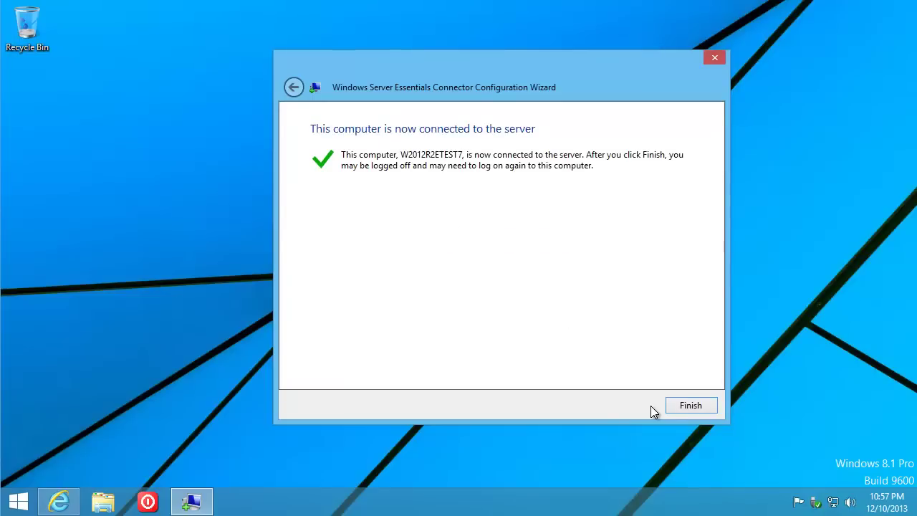
Step: Finish the wizard, open Launchpad from the Connector tray icon, and move the File History Restore prompt aside
click(712, 410)
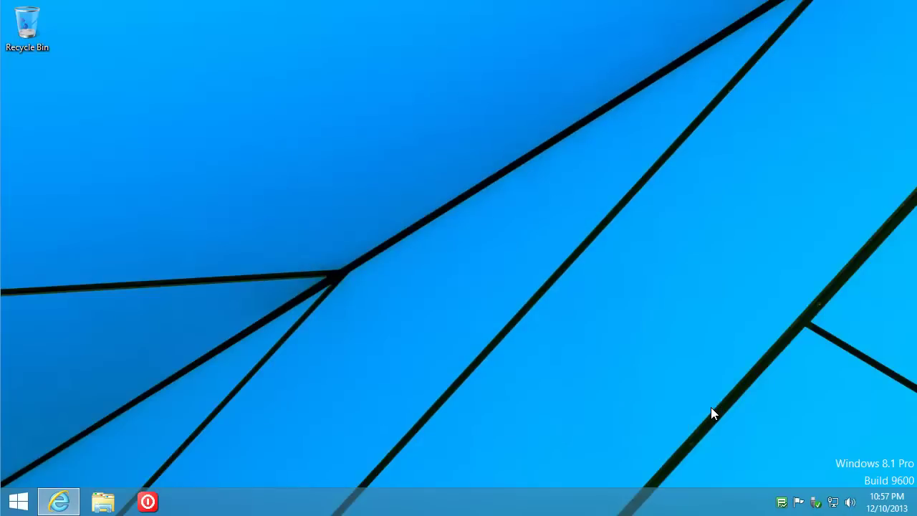
mouse_move(784, 504)
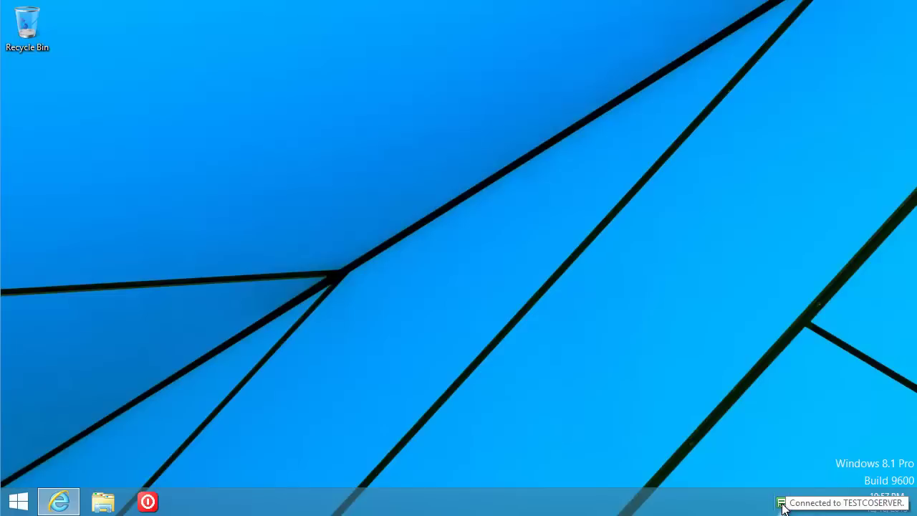
click(782, 504)
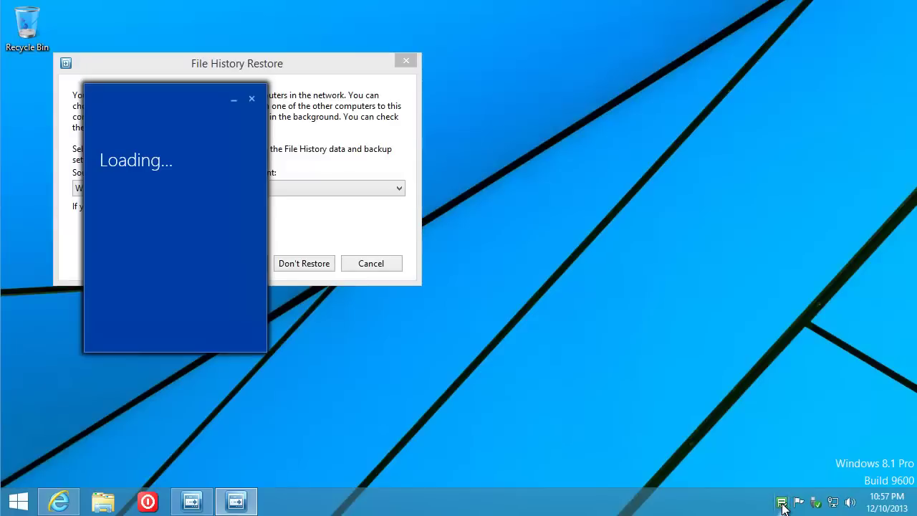
click(331, 72)
drag(331, 72, 586, 106)
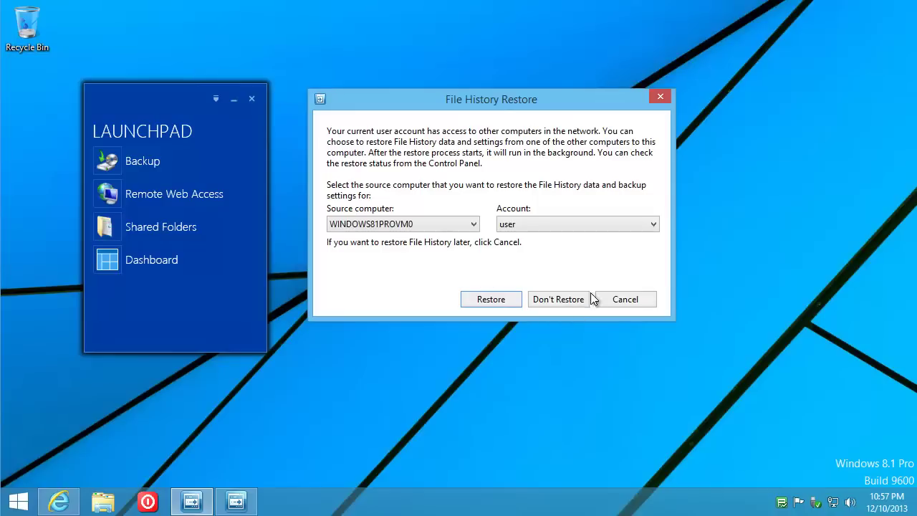
Step: Cancel the WINDOWS81PROVM0 File History Restore and clear the Launchpad setting that runs the Connector at sign-in
click(641, 303)
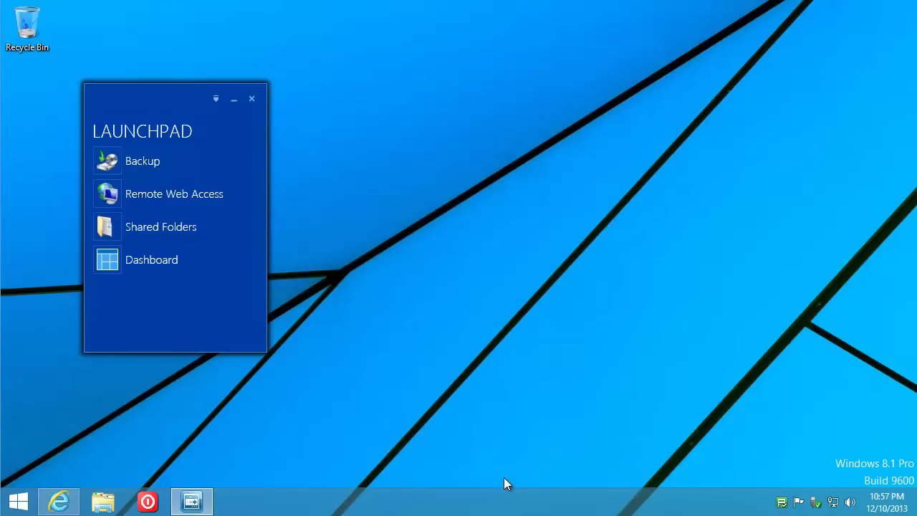
click(215, 104)
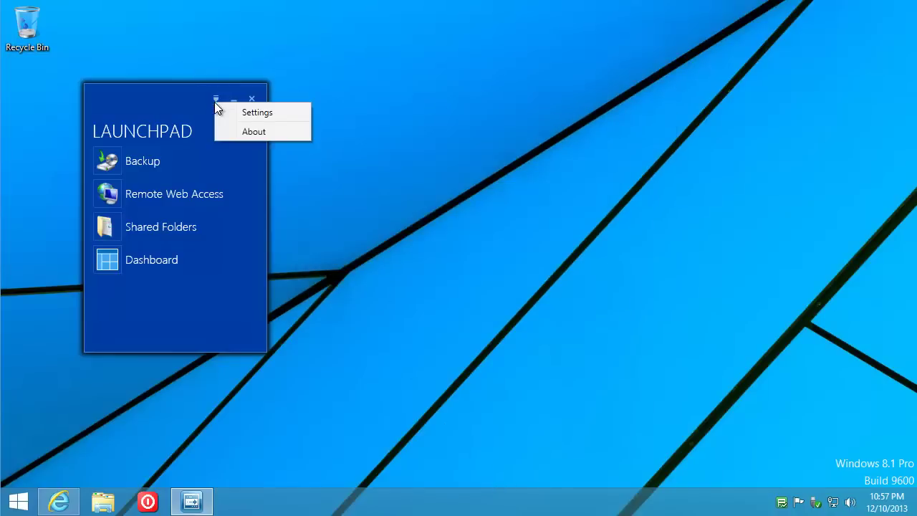
click(282, 114)
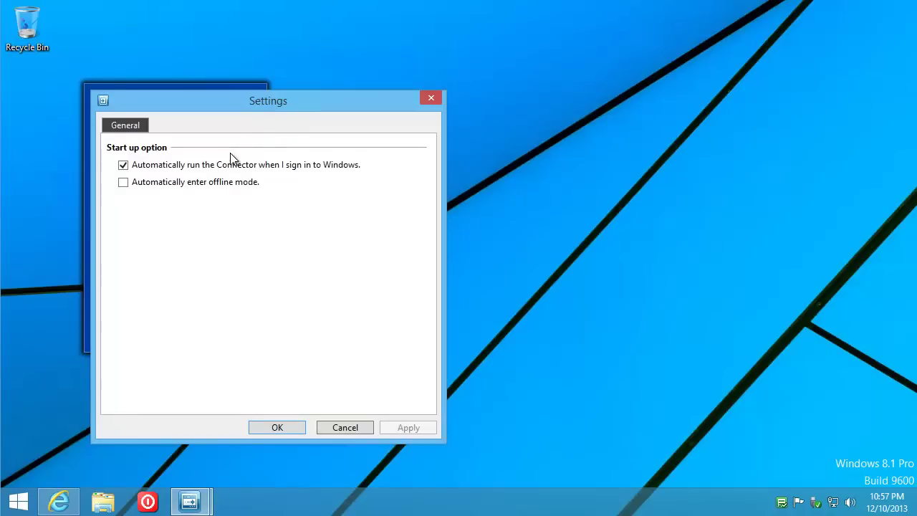
key(space)
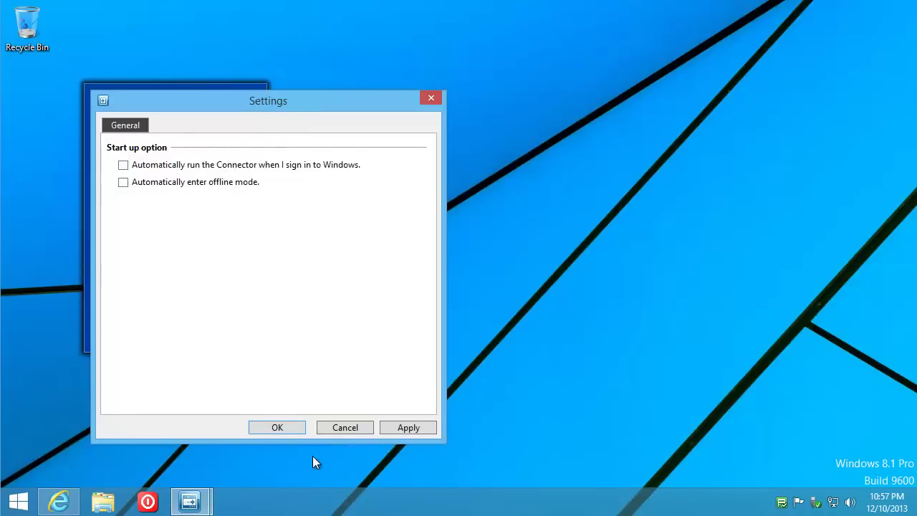
click(289, 427)
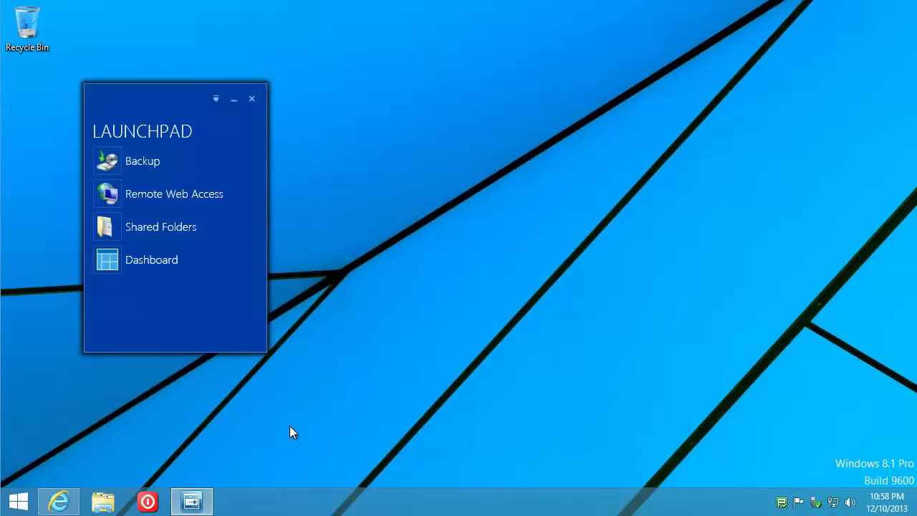
right_click(782, 502)
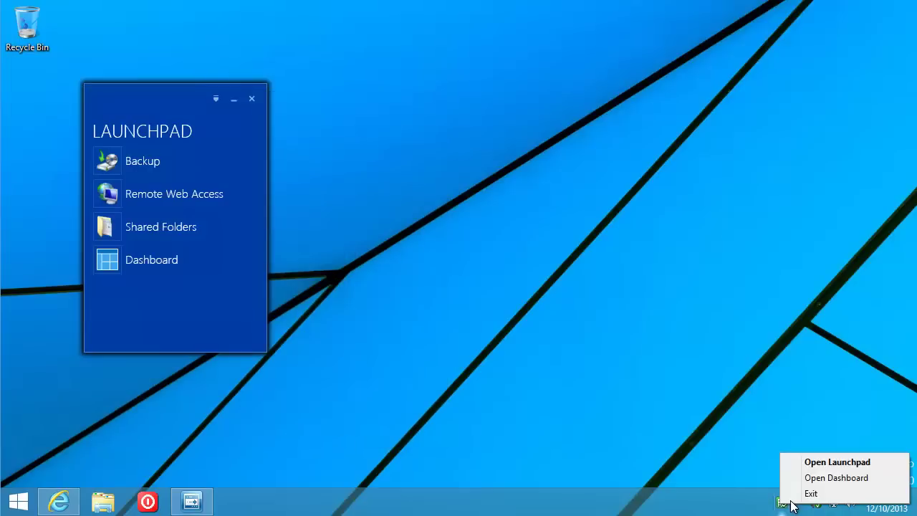
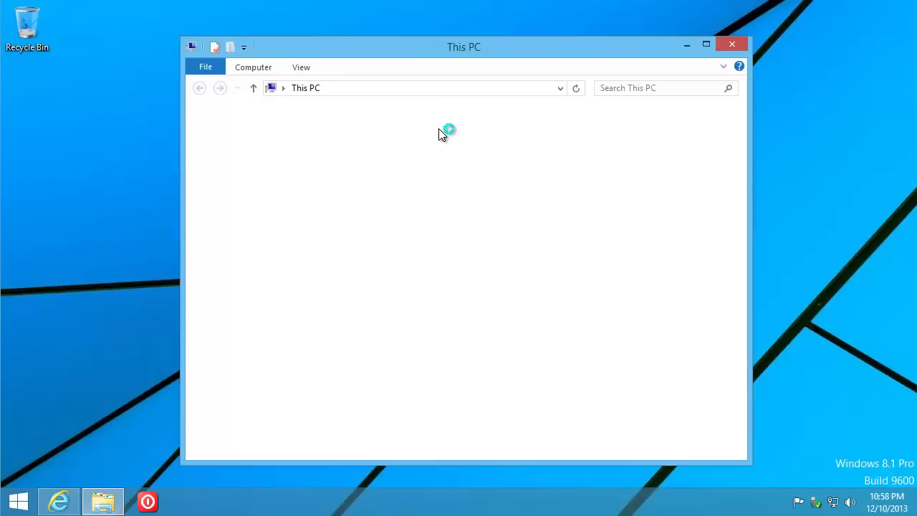
Step: Open File Explorer at This PC and select Local Disk (C:)
click(540, 284)
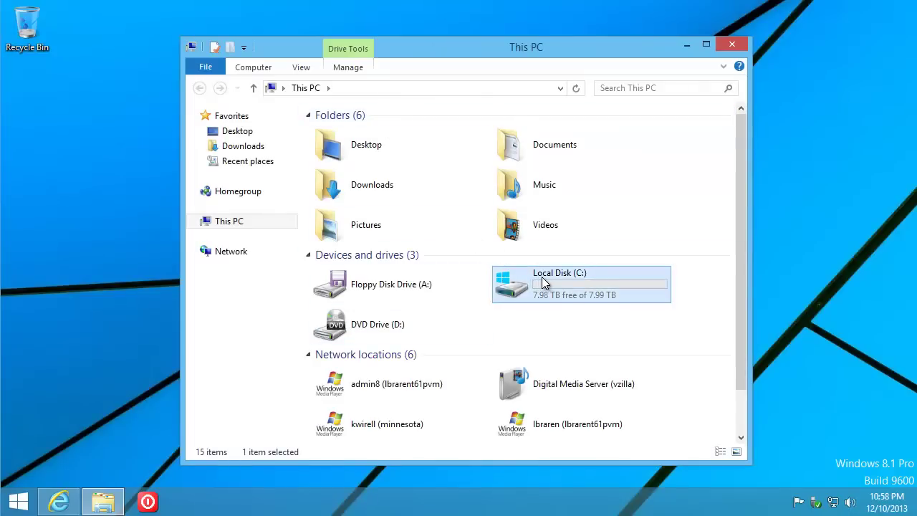
Step: Browse Local Disk (C:) into the Windows folder and then into System32
double_click(542, 283)
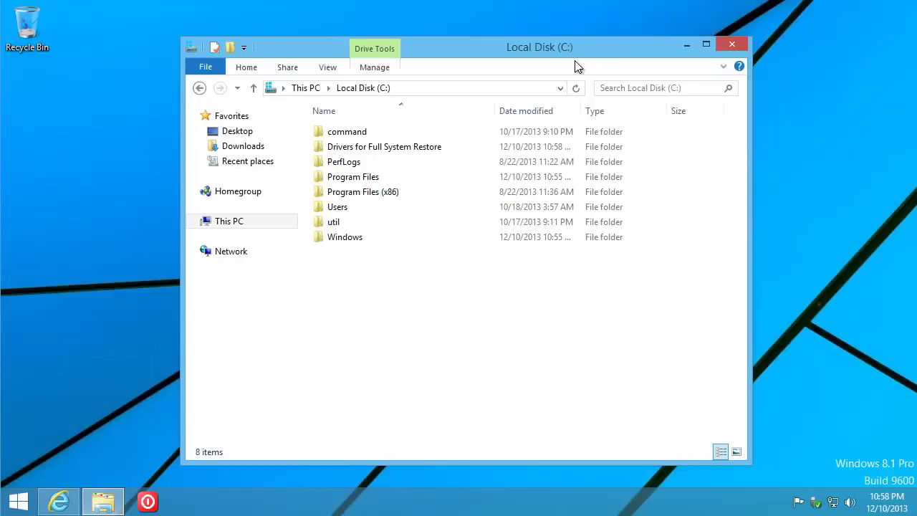
double_click(335, 237)
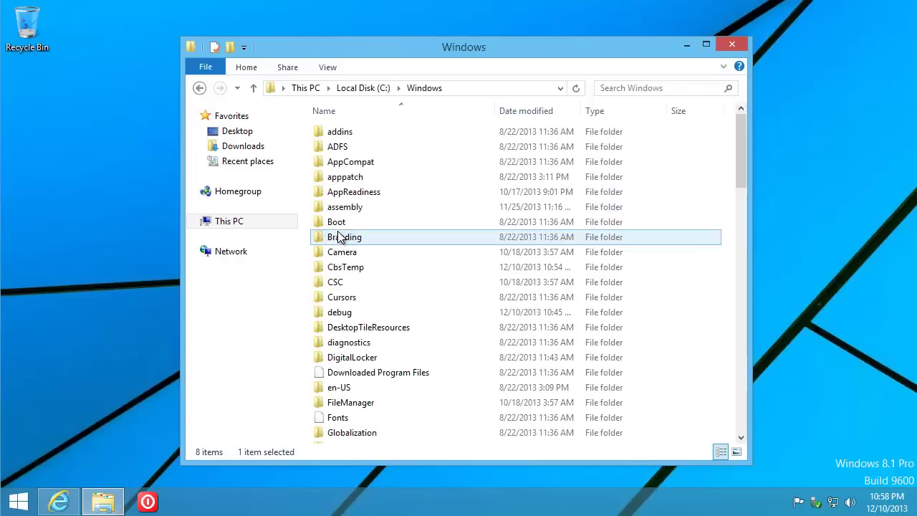
click(348, 222)
text(sys)
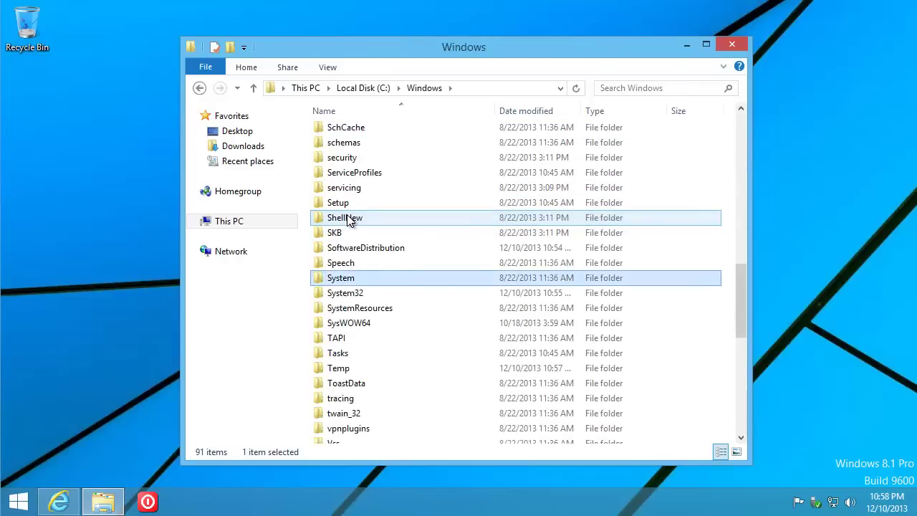
text(tem32)
key(Return)
text(back)
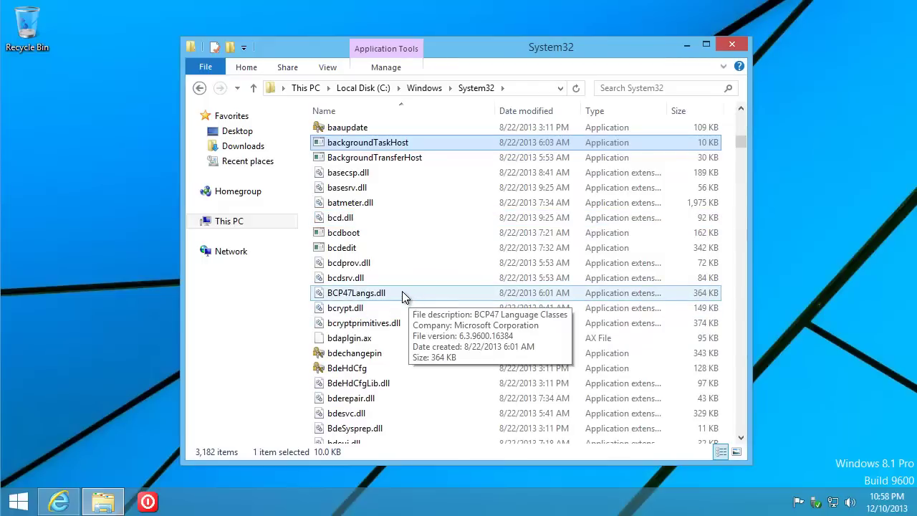
click(396, 295)
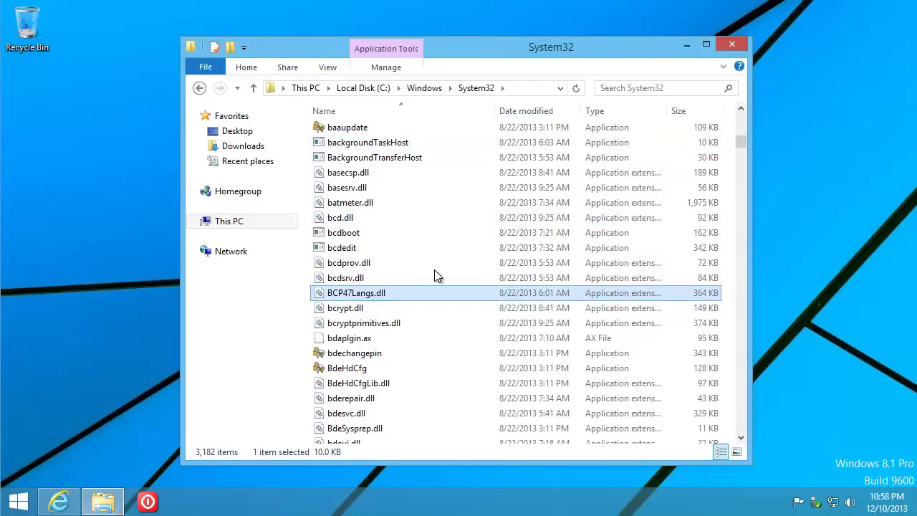
Step: Return to C:\Windows and search it for 'backuplaunchpad.e'
click(423, 89)
click(635, 87)
text(bac)
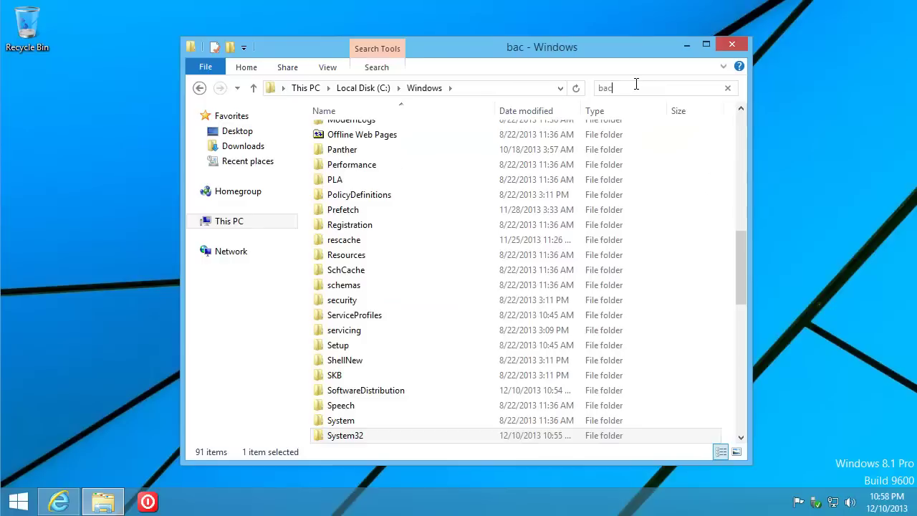
text(kuplaunch)
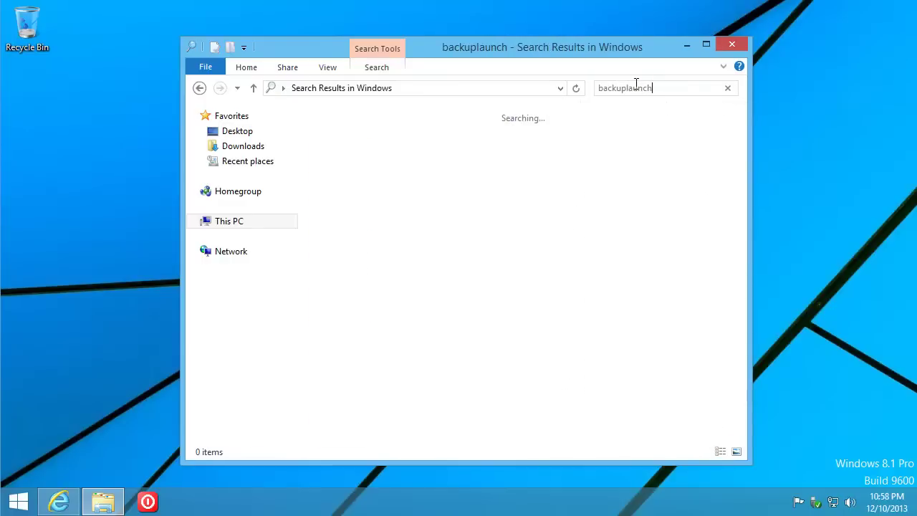
text(pad.exe)
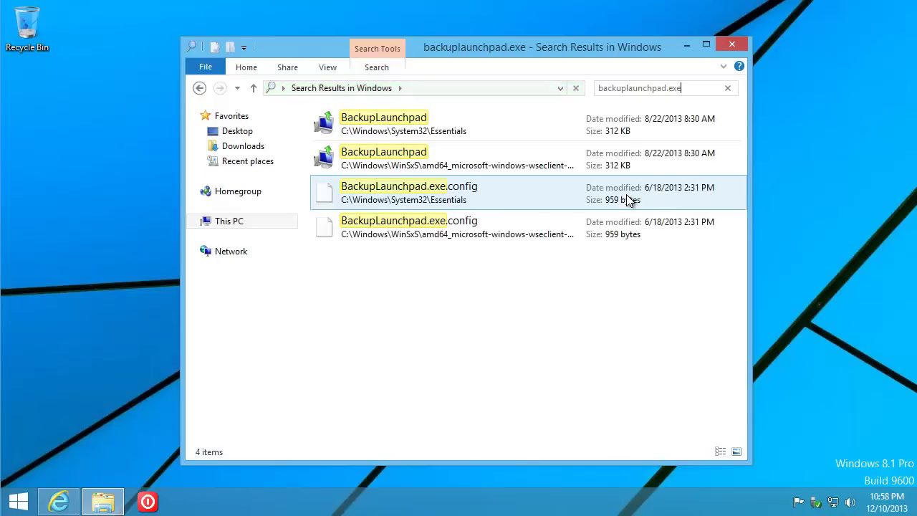
Step: Pin the BackupLaunchpad program found in the search to both the taskbar and Start screen
right_click(401, 117)
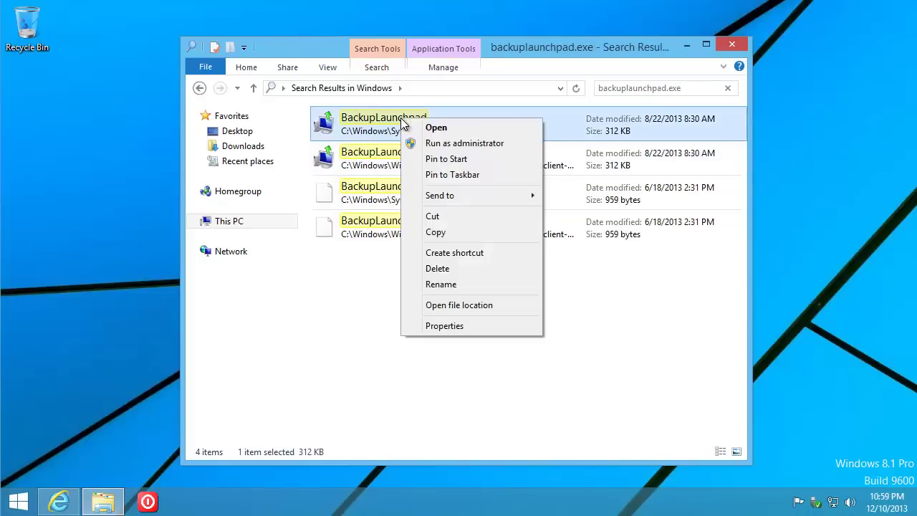
click(484, 175)
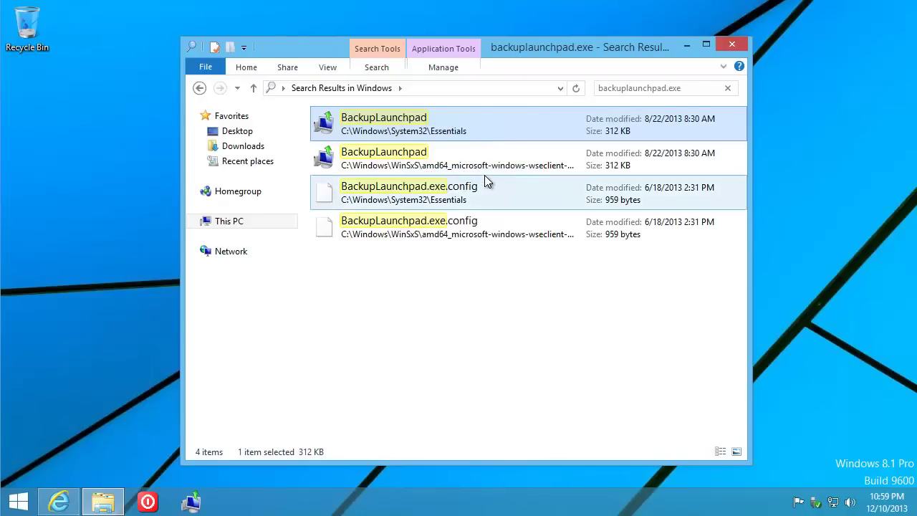
right_click(458, 122)
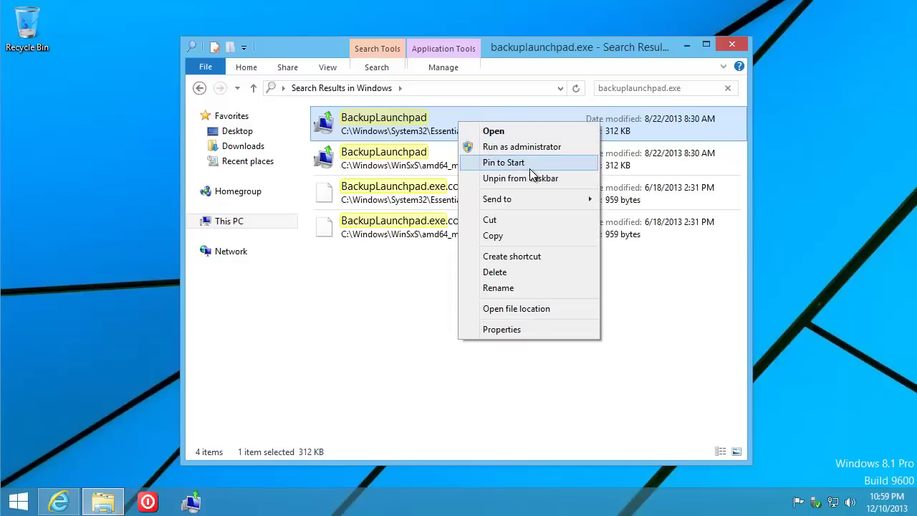
click(530, 165)
click(83, 395)
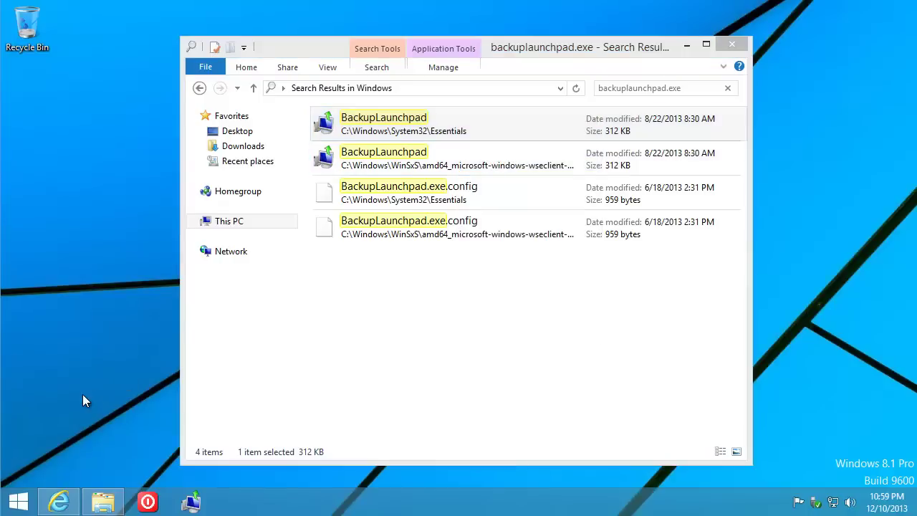
Step: Place the BackupLaunchpad Start tile beside Help+Tips, then close the Explorer search window
key(super)
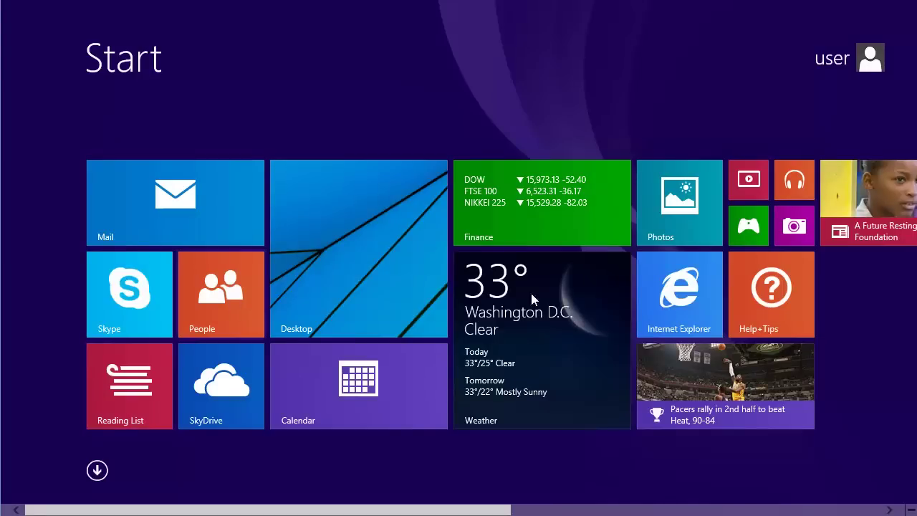
scroll(458, 293, down, 5)
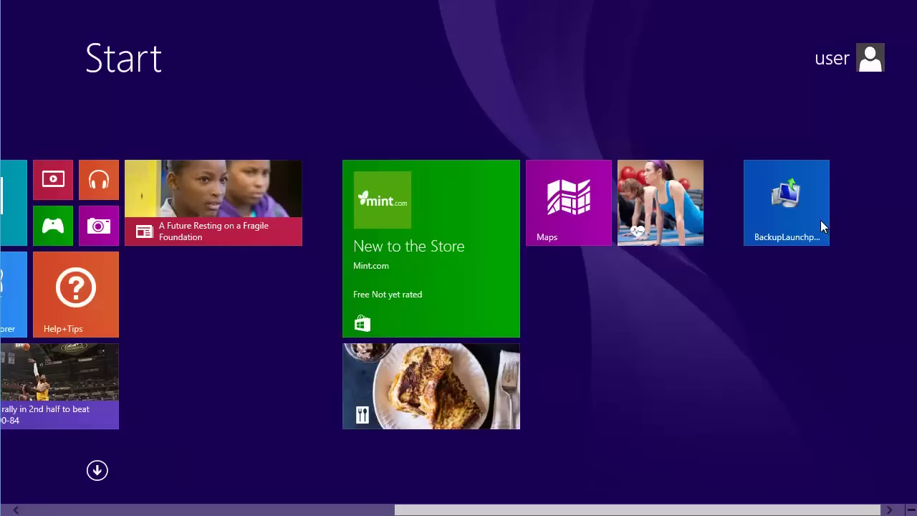
drag(808, 214, 208, 317)
scroll(95, 510, up, 5)
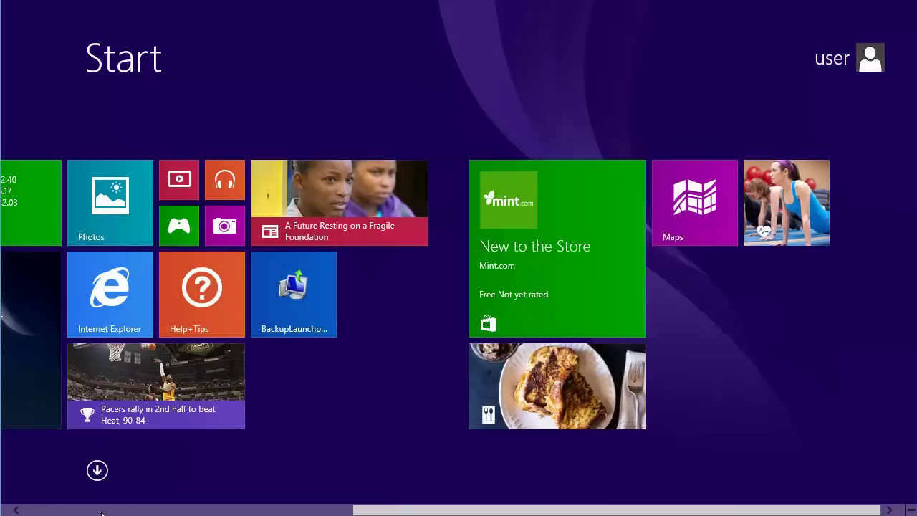
click(311, 207)
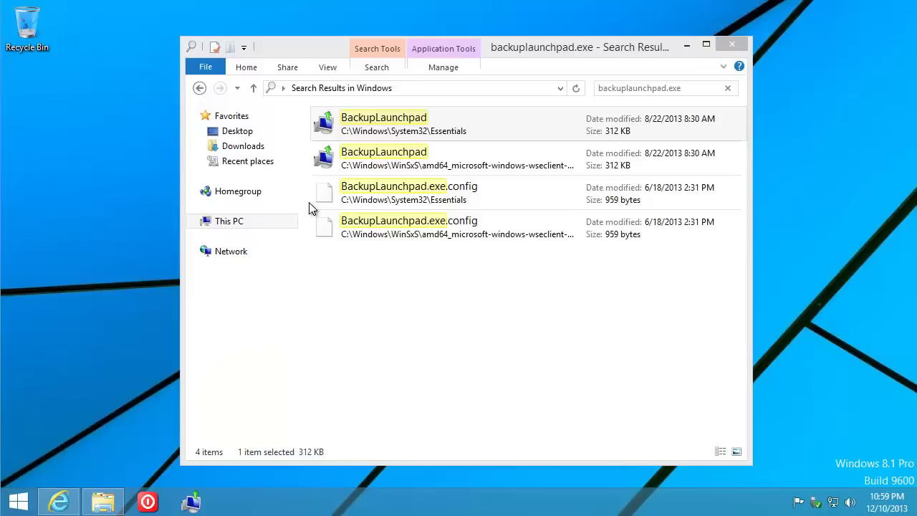
click(730, 44)
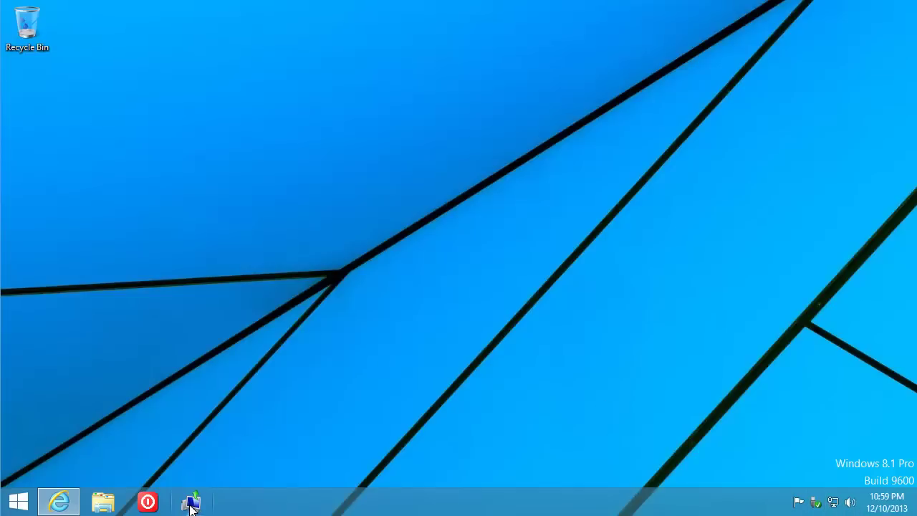
Step: Launch the pinned BackupLaunchpad and show Backup Properties with the backup at 12%
click(206, 508)
click(197, 506)
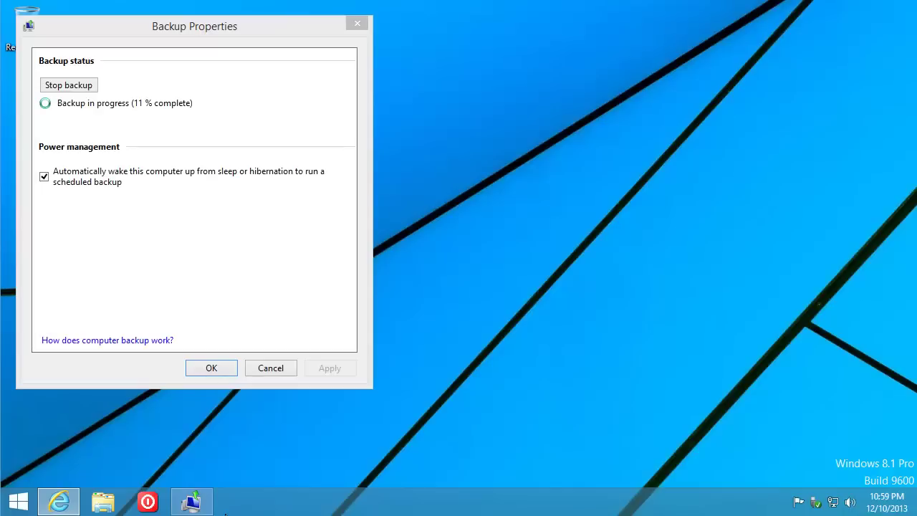
right_click(549, 507)
Step: Show Task Manager's full-detail Performance graphs beside Backup Properties, then minimize it
click(580, 458)
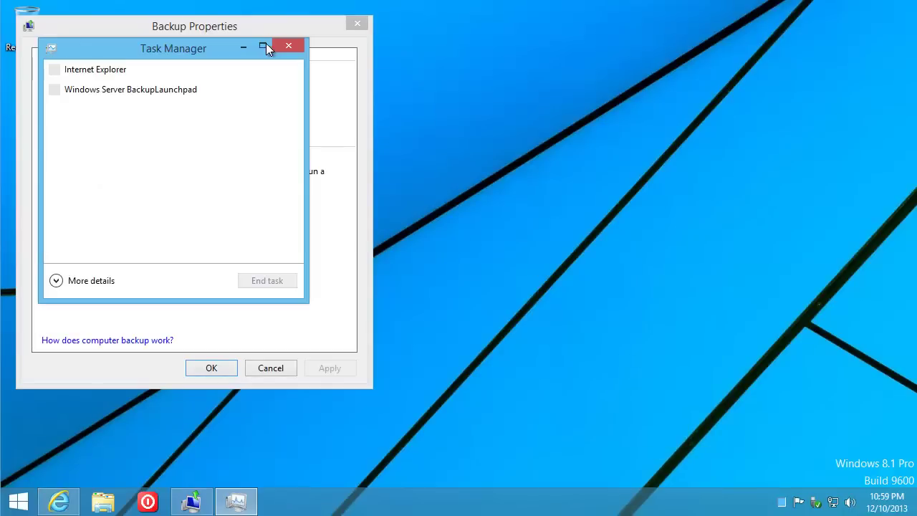
drag(266, 50, 750, 58)
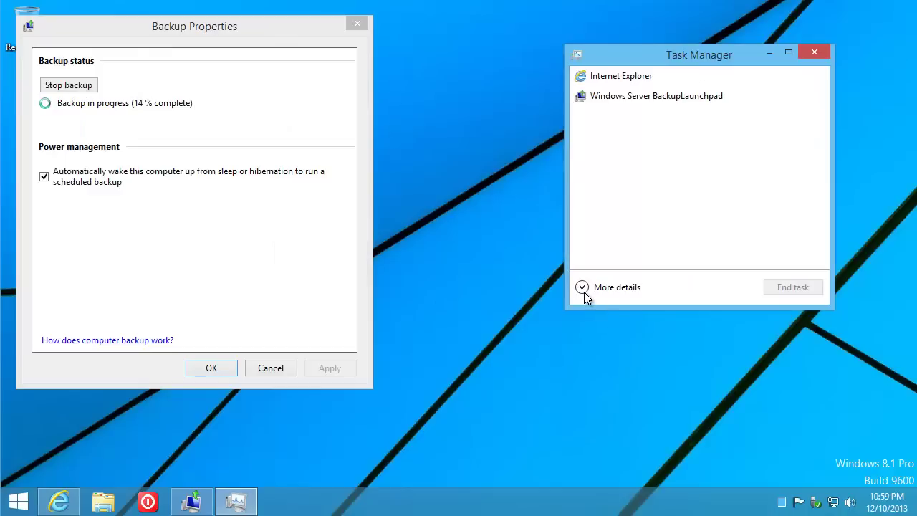
click(584, 292)
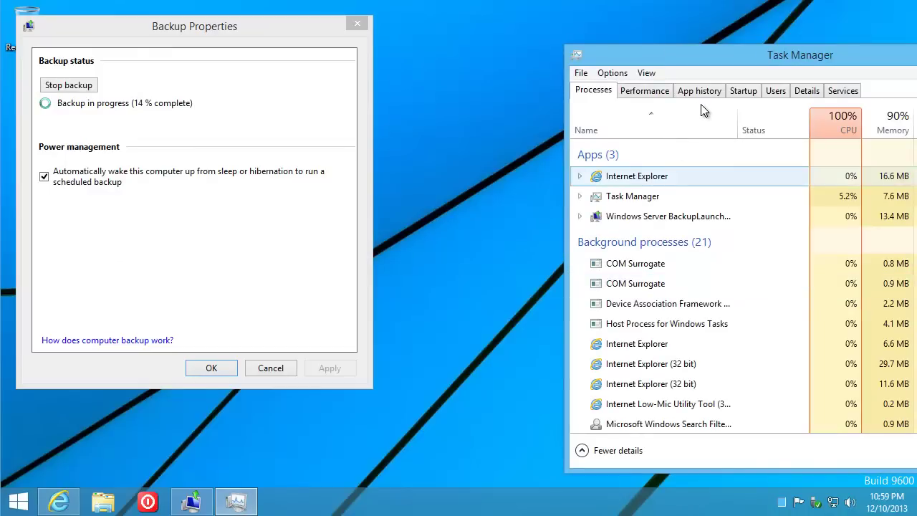
click(653, 91)
drag(677, 55, 524, 24)
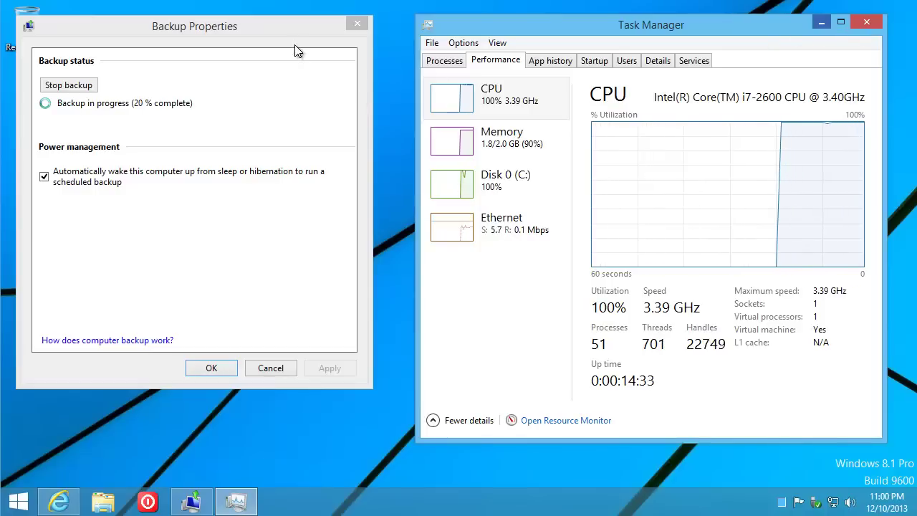
click(822, 23)
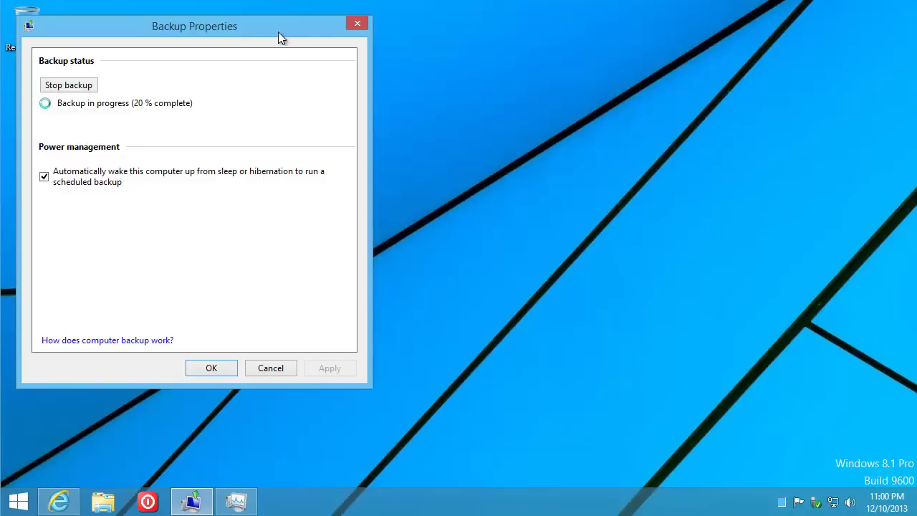
Step: Open the Network and Sharing Center from the taskbar network icon
click(833, 502)
right_click(836, 504)
key(Escape)
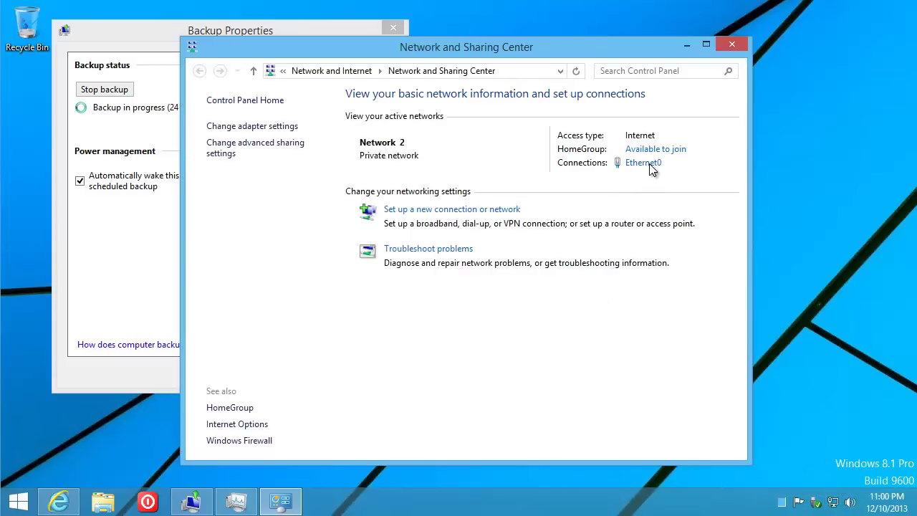
Step: Inspect the Ethernet0 TCP/IPv4 properties and cancel out without changes
click(648, 166)
click(378, 369)
scroll(565, 308, down, 1)
double_click(514, 305)
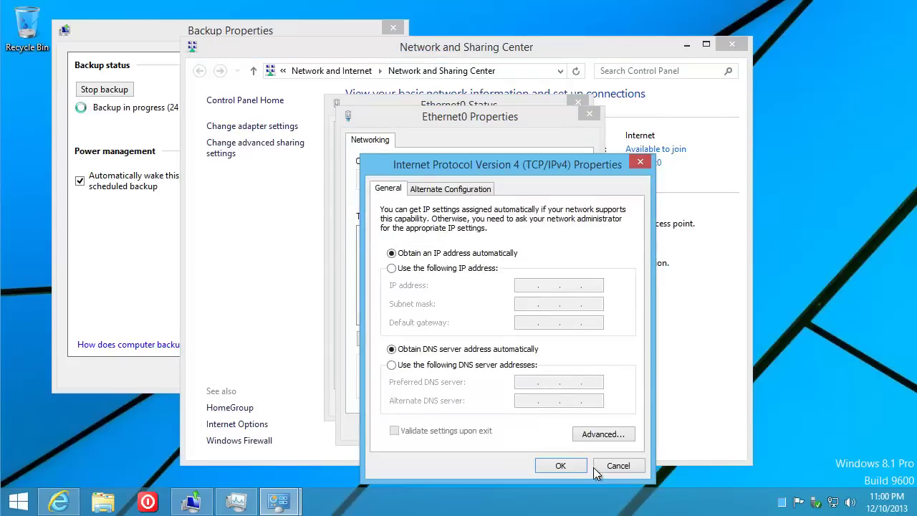
click(618, 465)
click(577, 456)
Step: Close Ethernet0 Status and the Network and Sharing Center, revealing the succeeded backup
click(558, 403)
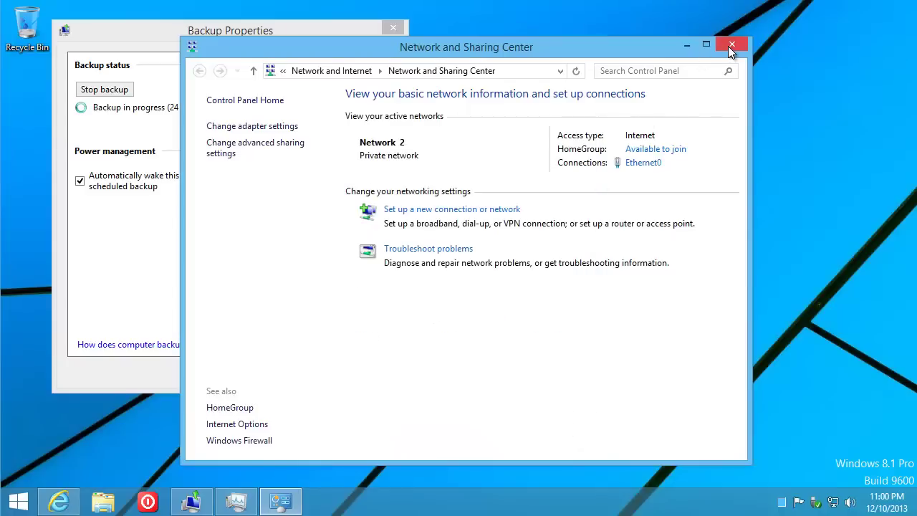
drag(605, 49, 750, 32)
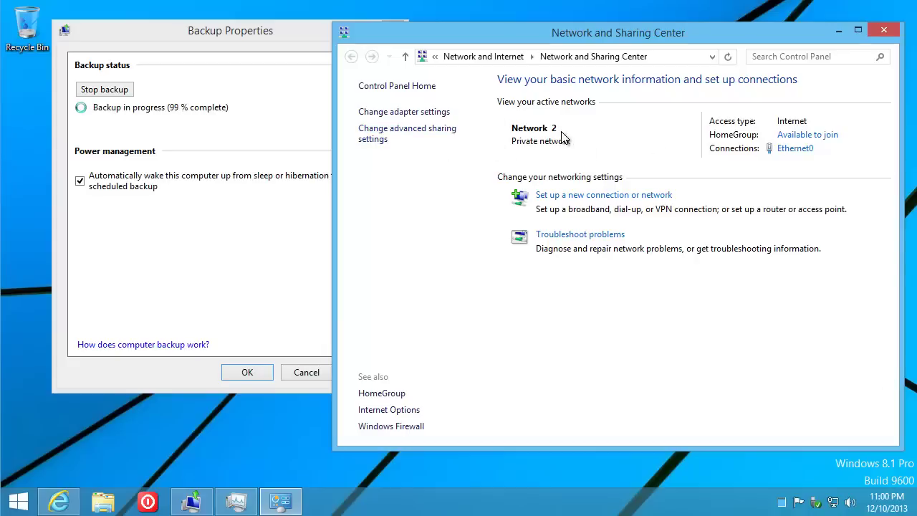
click(885, 31)
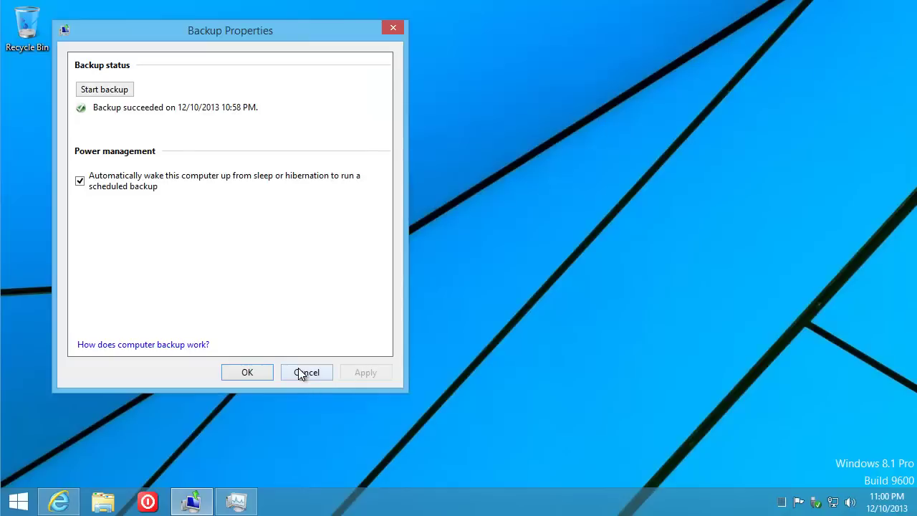
Step: Cancel Backup Properties, restart Windows via Ctrl+Alt+Del, and return to the desktop after sign-in
click(301, 372)
key(ctrl+alt+Delete)
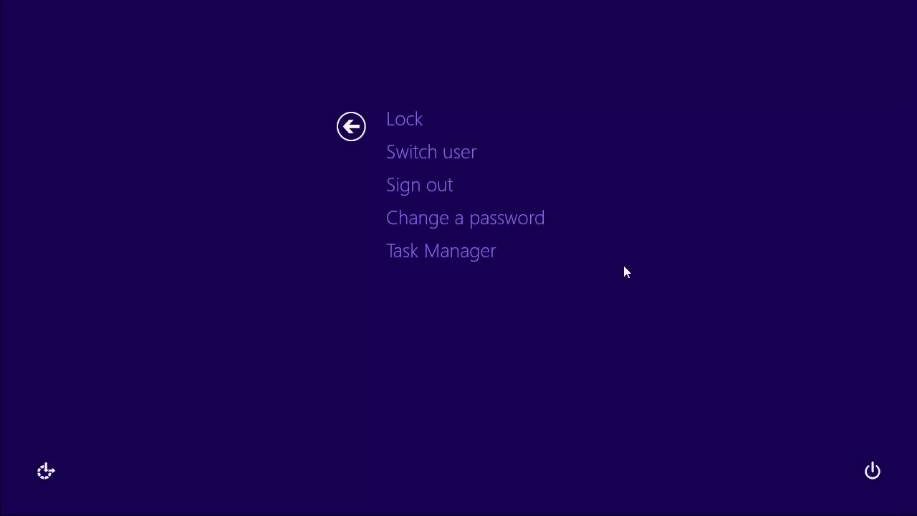
click(872, 472)
click(881, 435)
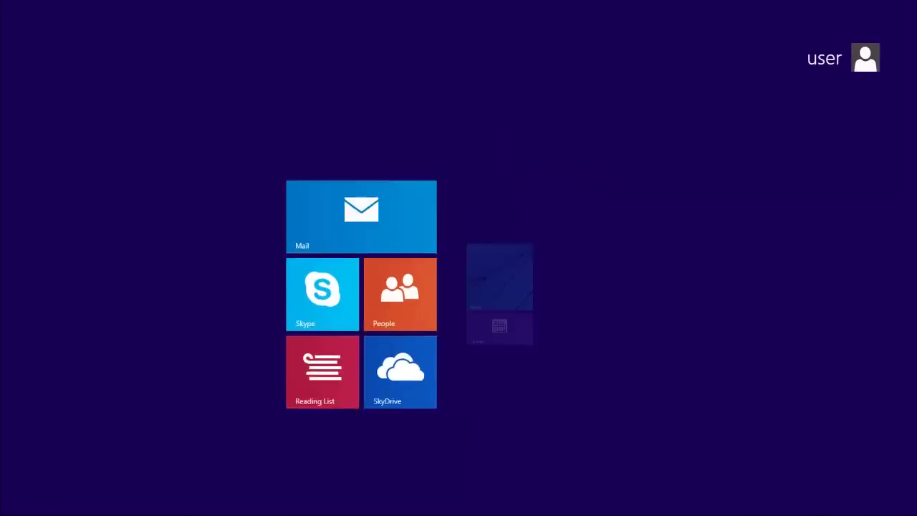
click(398, 295)
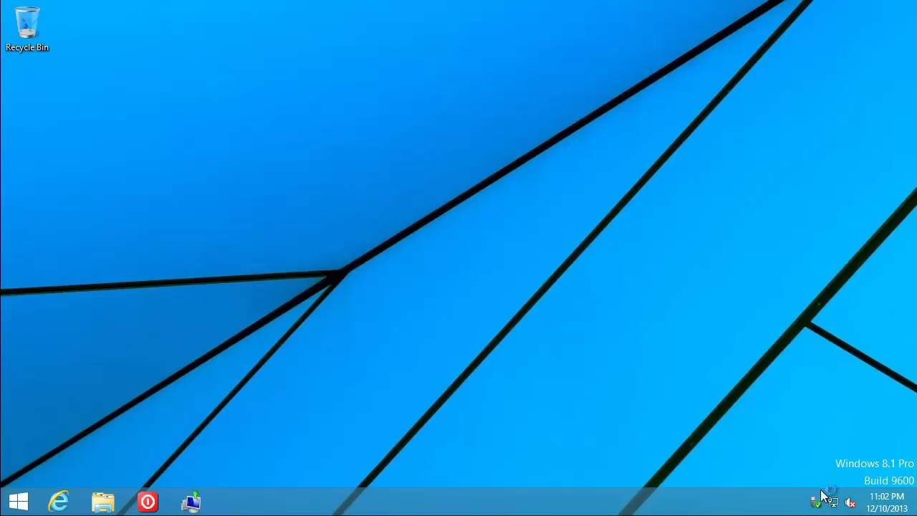
right_click(832, 502)
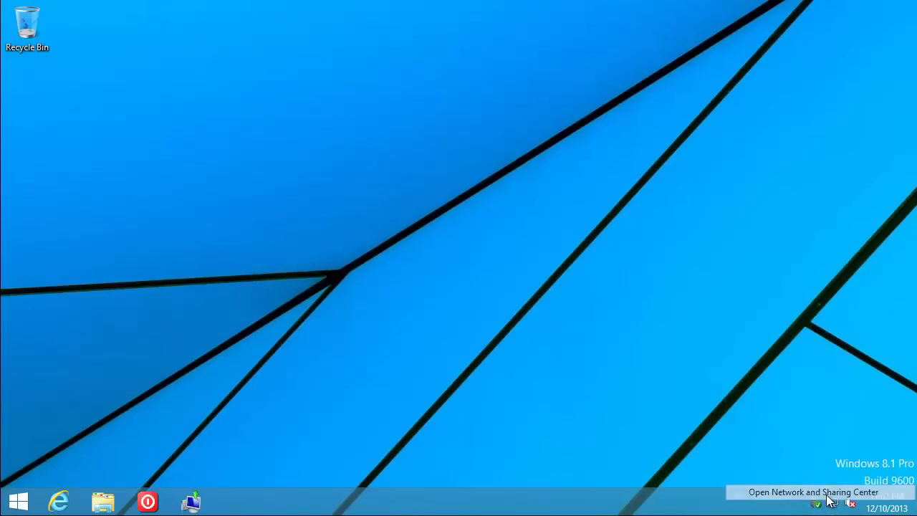
click(816, 492)
click(802, 149)
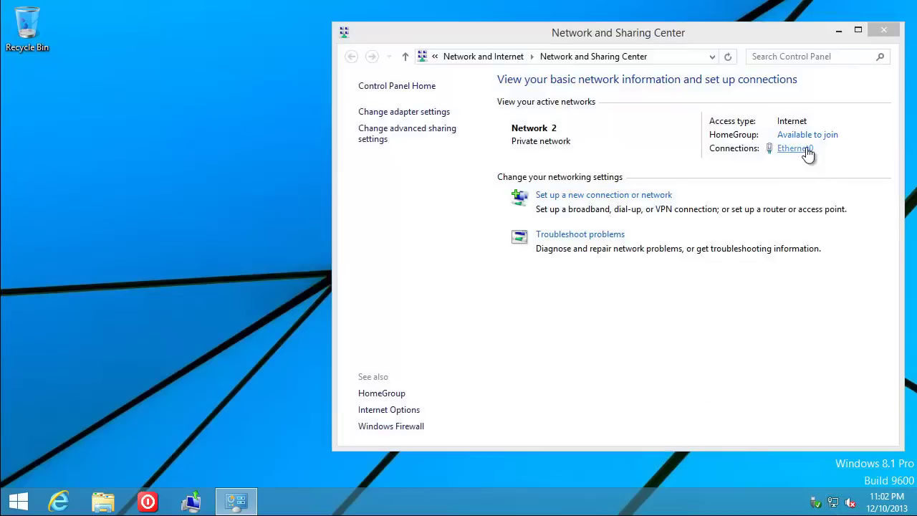
click(379, 369)
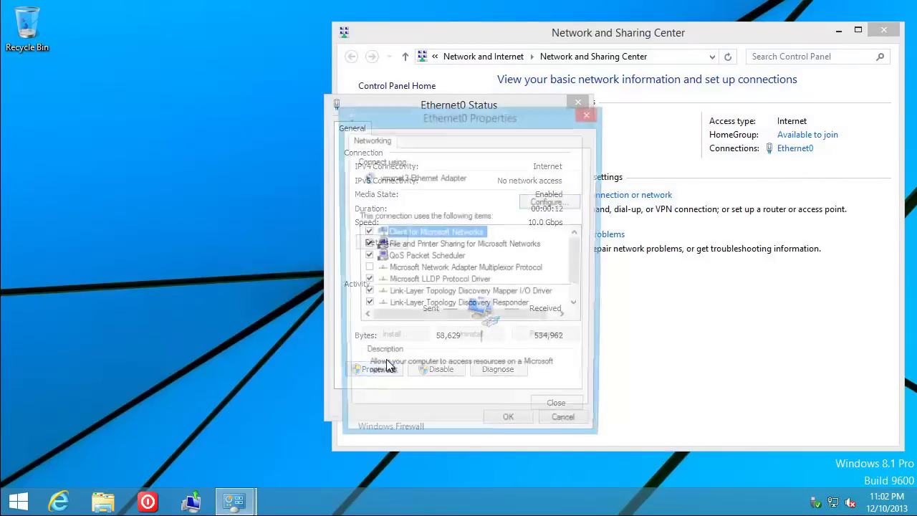
scroll(577, 296, down, 1)
double_click(498, 305)
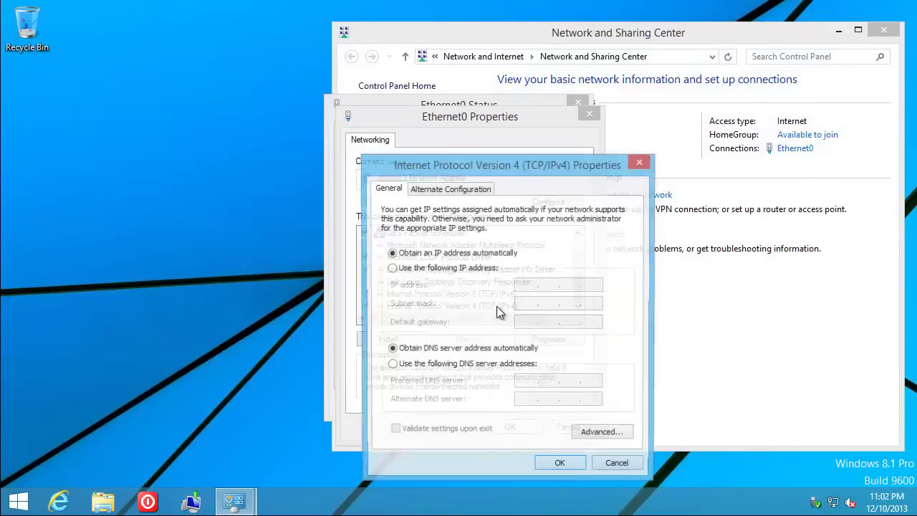
key(Escape)
key(Escape)
key(Escape)
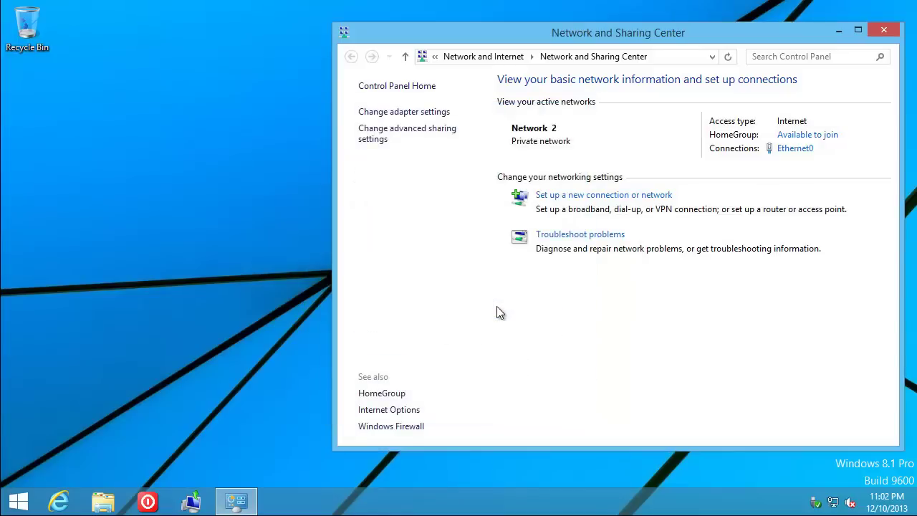
click(878, 27)
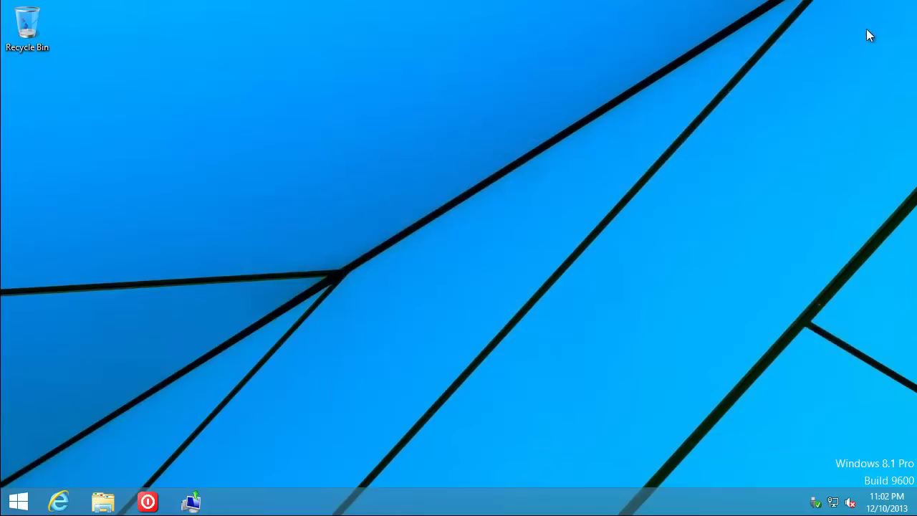
Step: View the System information page from the Win+X menu, then close it
key(super+x)
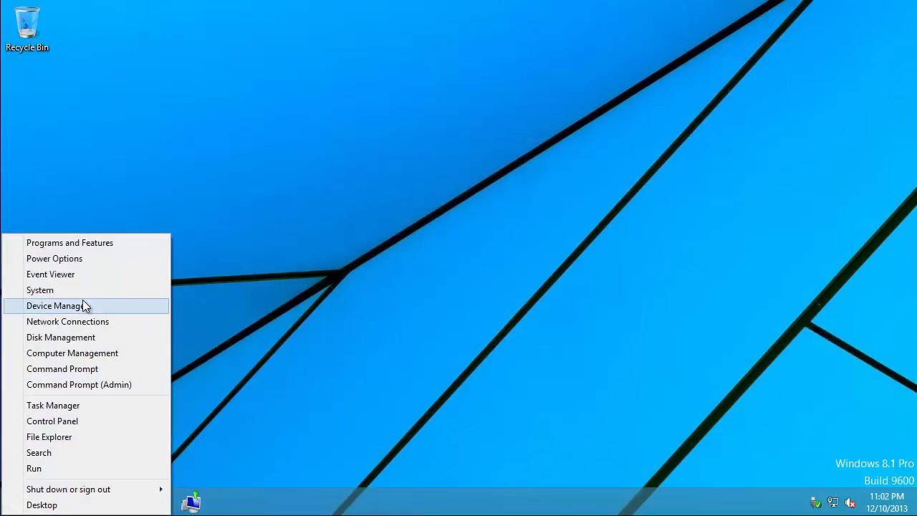
click(77, 286)
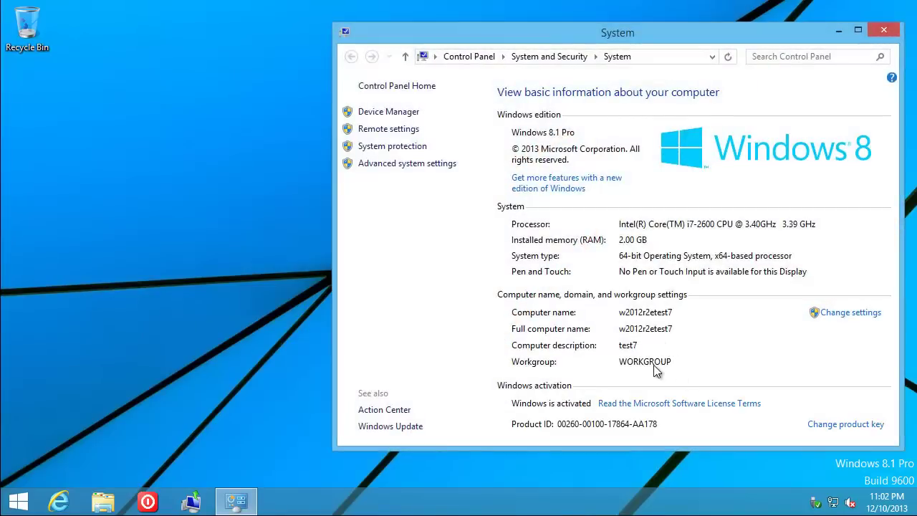
click(893, 30)
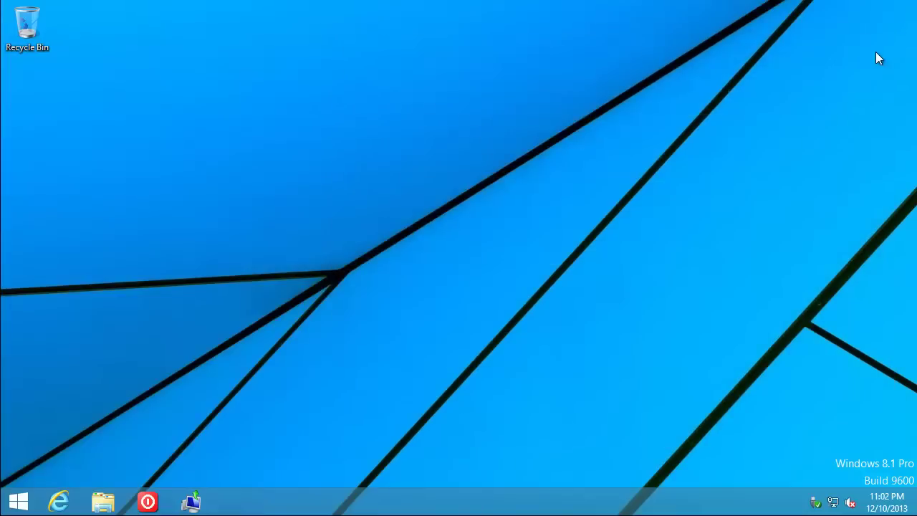
Step: Check CPU, memory, disk and network performance in Task Manager, then minimize it
right_click(642, 505)
click(690, 458)
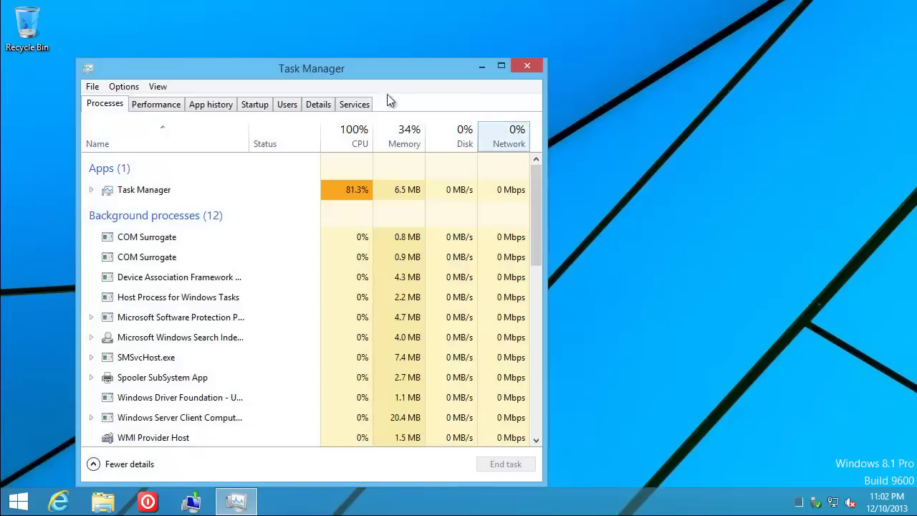
click(140, 104)
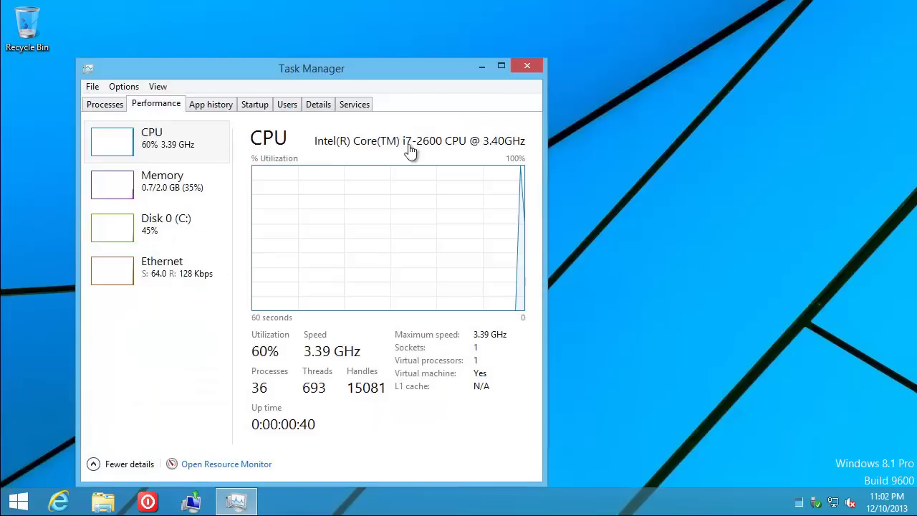
click(482, 65)
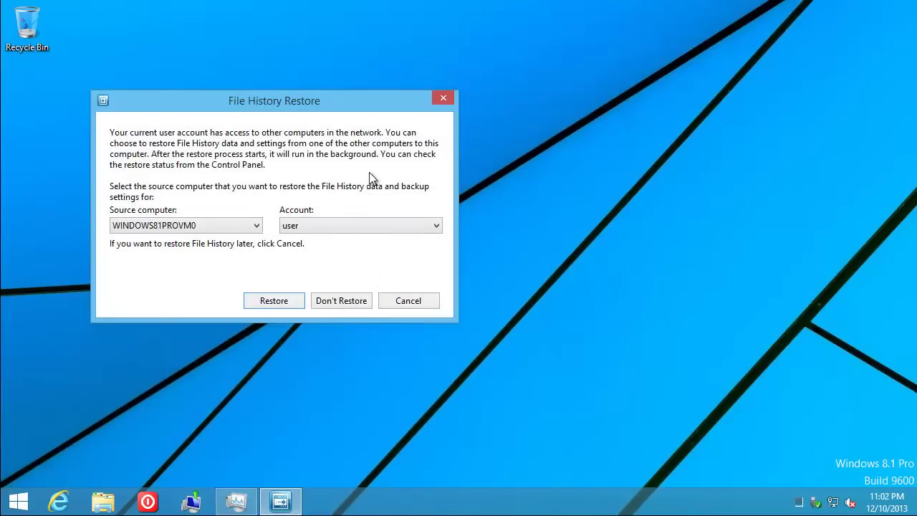
Step: Decline restoring File History from WINDOWS81PROVM0, leaving Task Manager minimized
drag(356, 102, 517, 113)
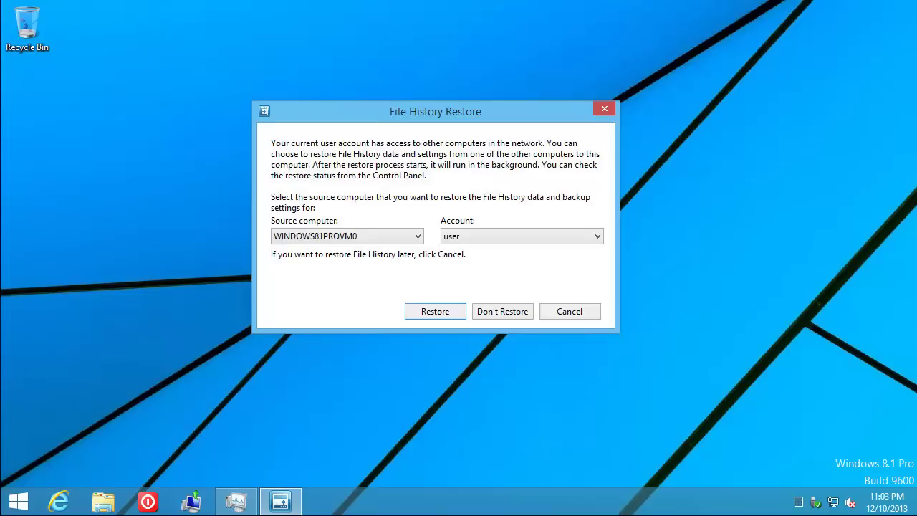
click(518, 313)
click(236, 501)
click(236, 504)
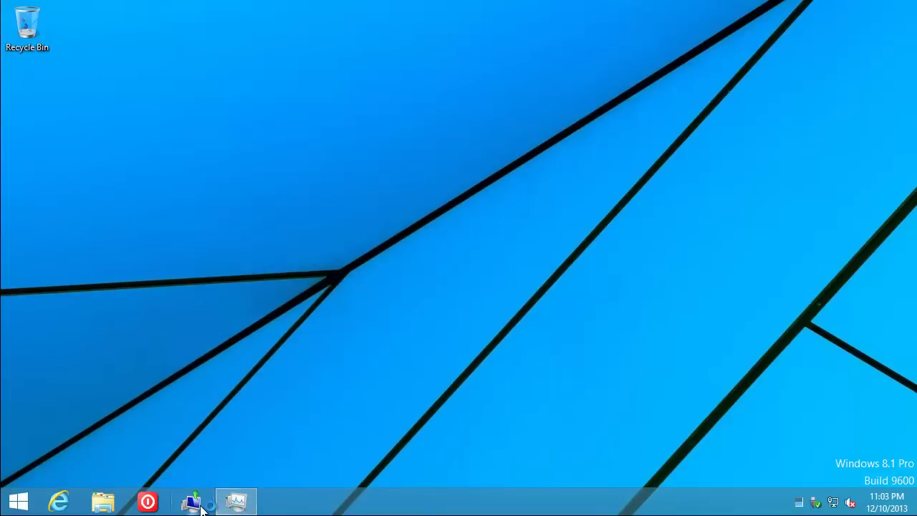
Step: In Backup Properties, set the 'Automatically wake this computer up' option for scheduled backups and save
click(191, 501)
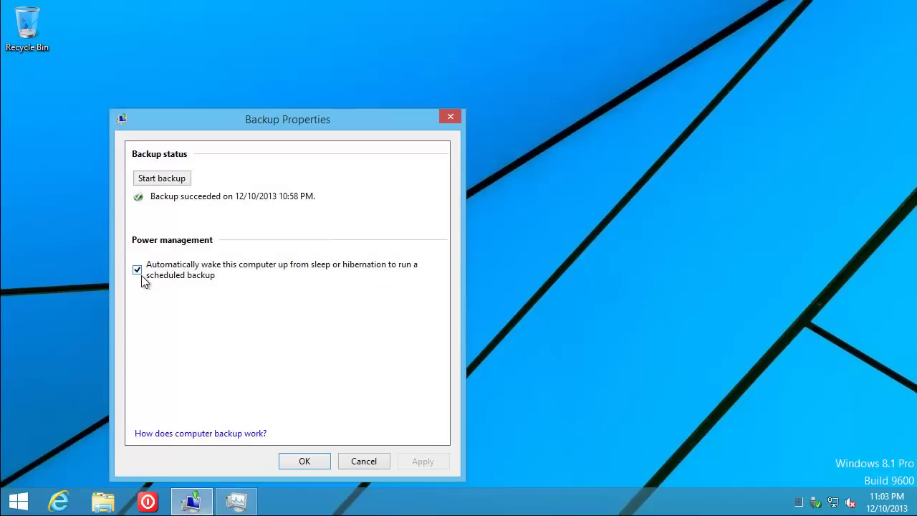
drag(286, 121, 432, 90)
click(284, 240)
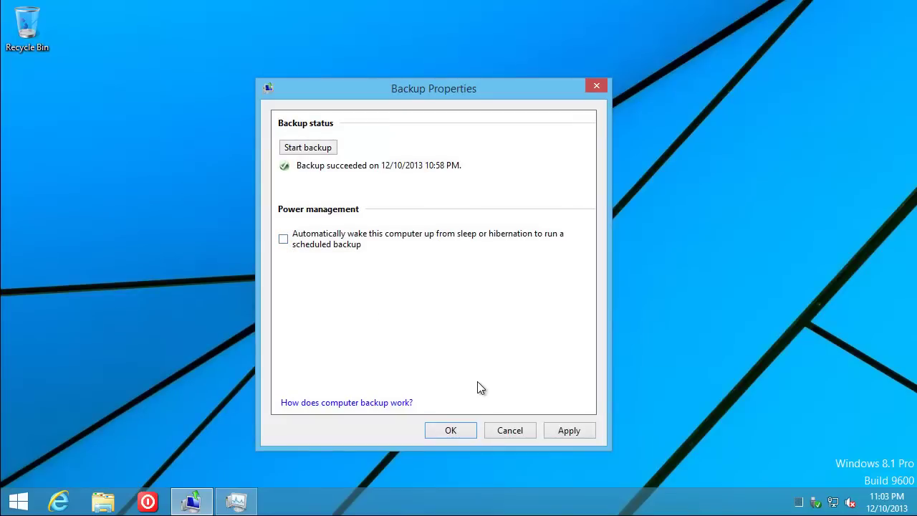
click(283, 240)
click(463, 436)
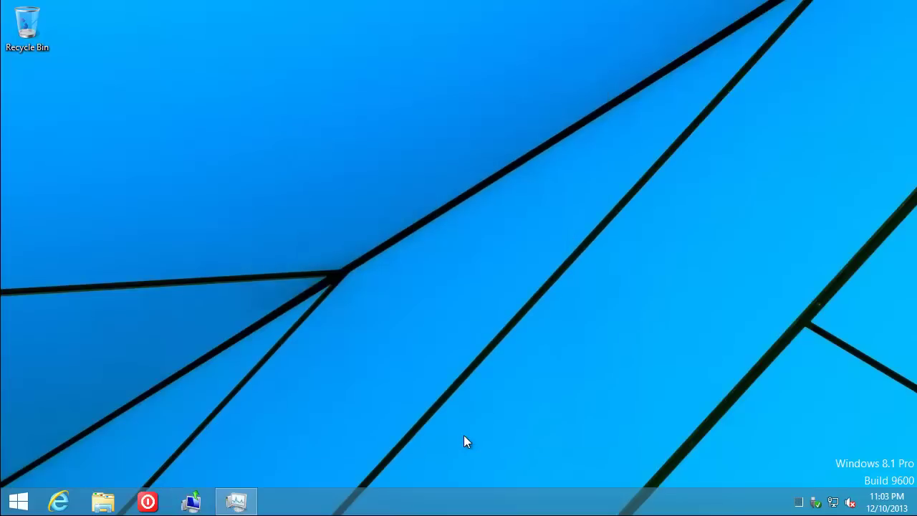